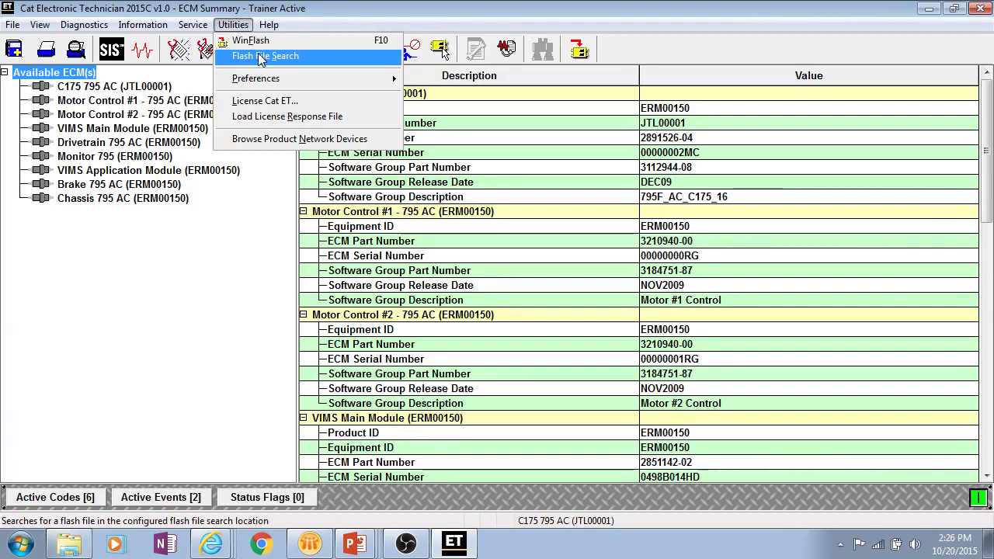
Run a flash file search for part number 3112944 through the SIS website, and close the results window.
click(261, 57)
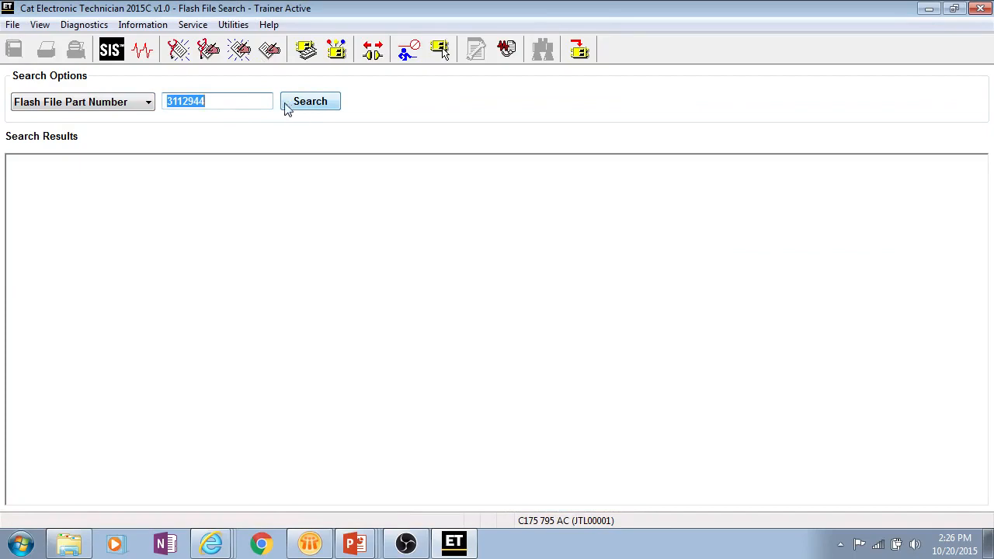
click(323, 107)
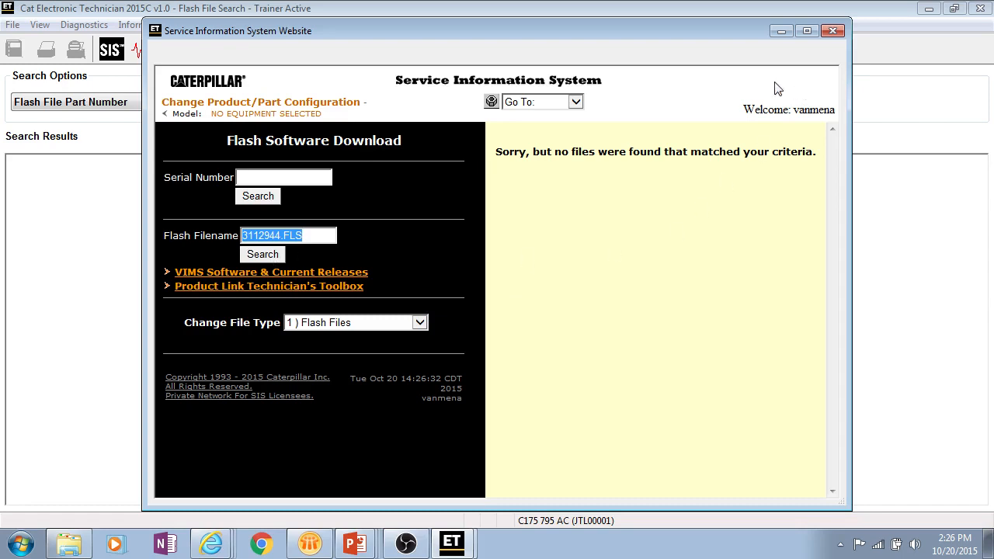
click(834, 32)
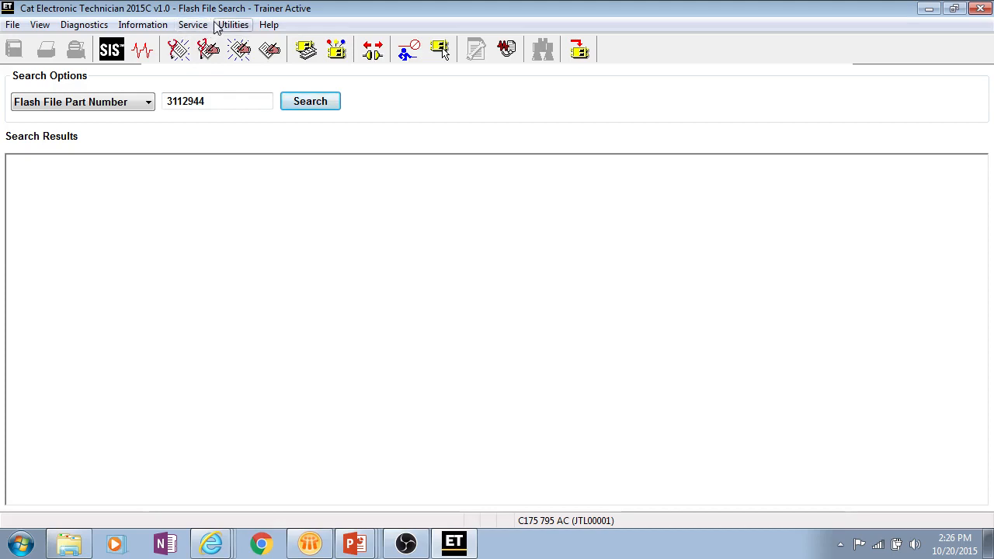
Set the SIS data source to DVD in the preferences and save the change.
click(240, 28)
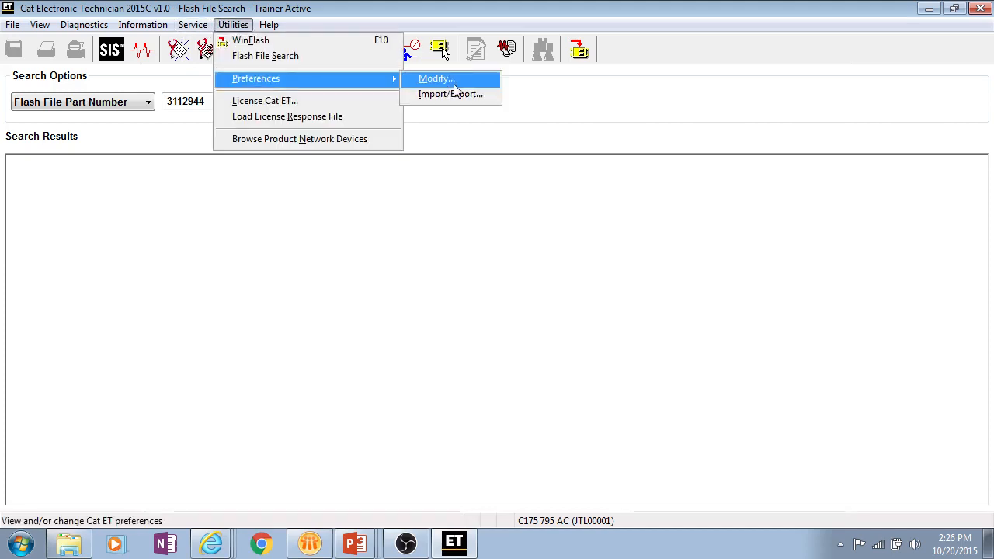
click(455, 82)
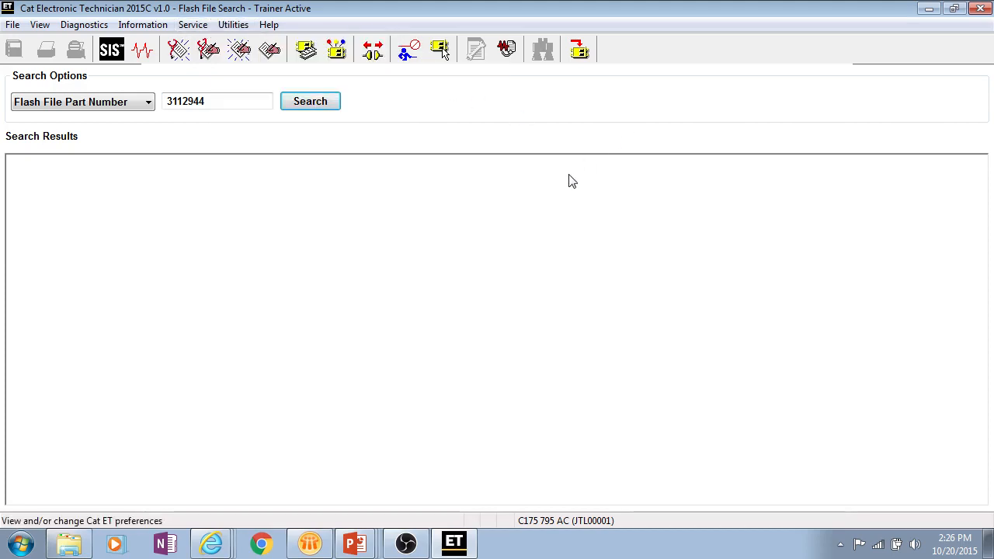
click(664, 176)
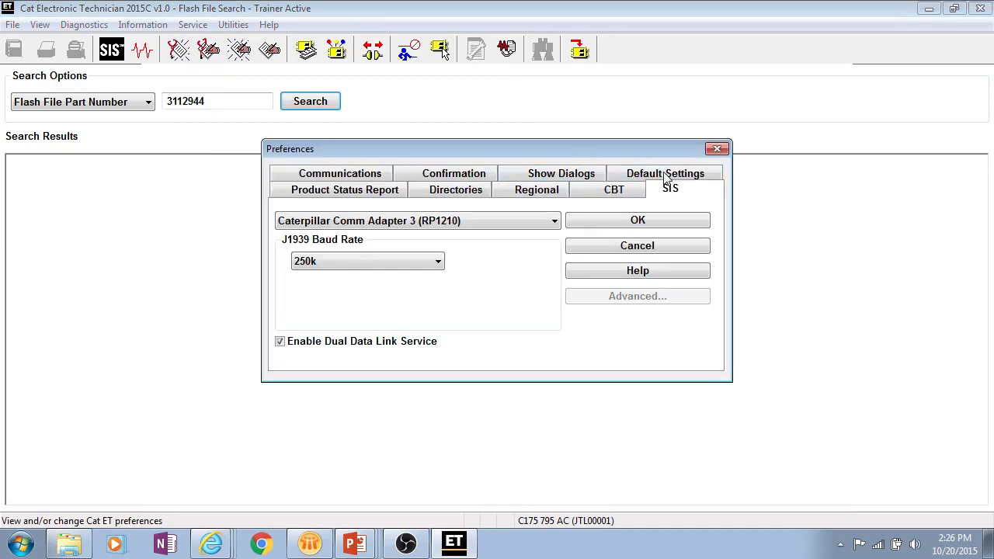
click(468, 233)
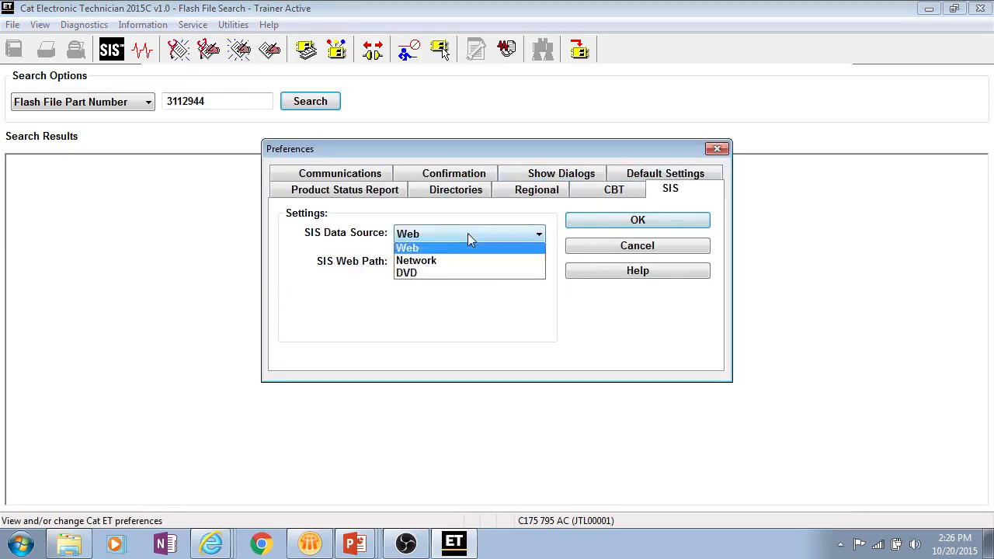
click(447, 277)
click(610, 219)
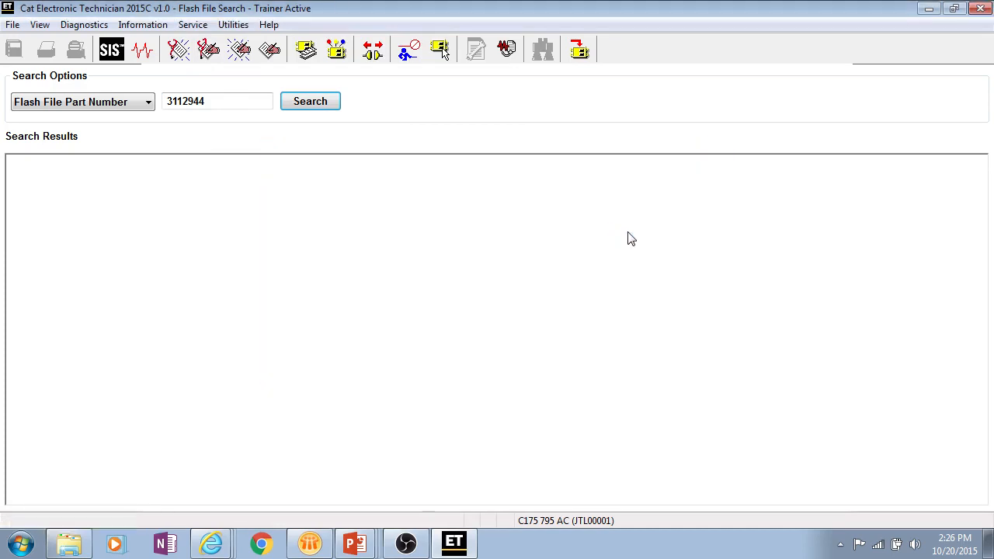
Reopen the flash file search and look up flash file part number 3112944.
click(233, 24)
click(250, 38)
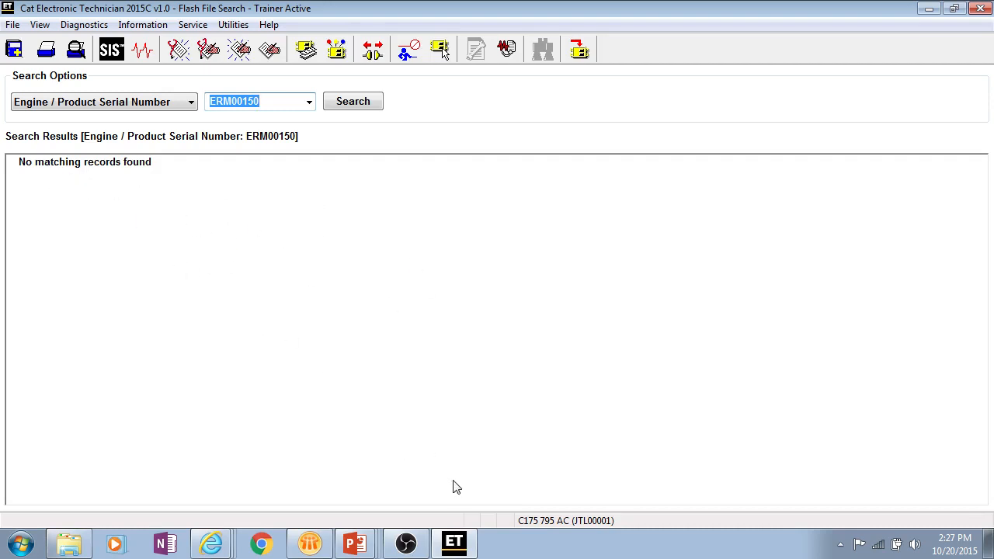
click(167, 107)
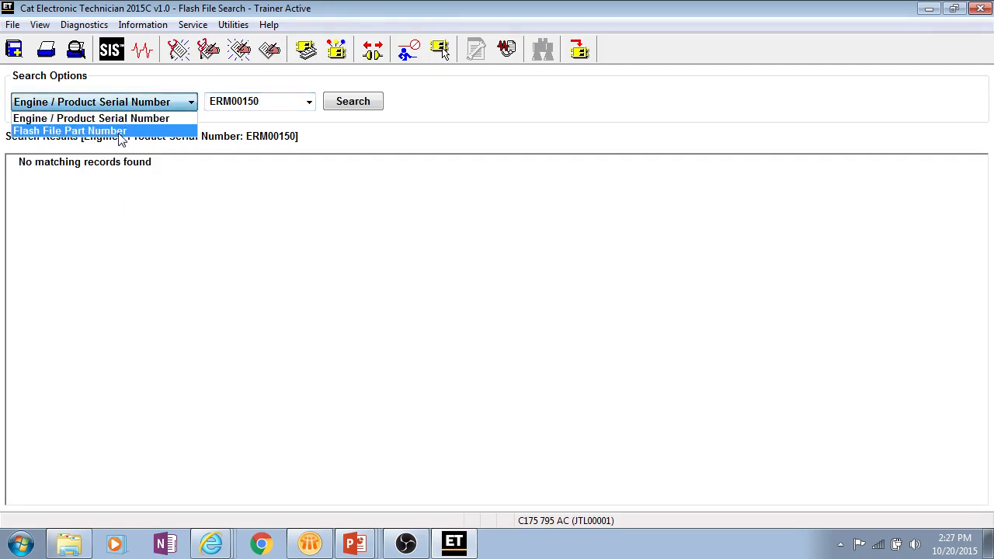
click(118, 132)
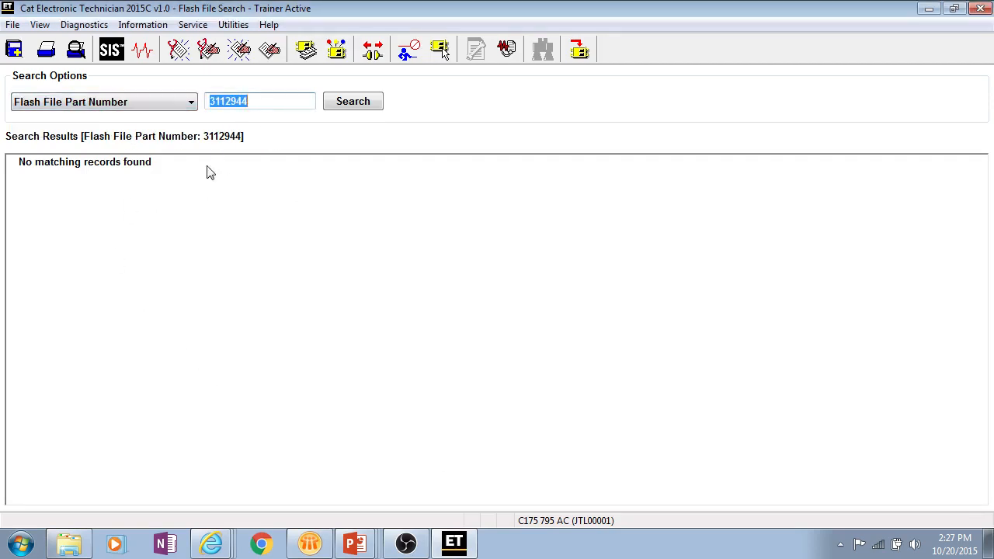
Examine the communications, confirmation and show-dialogs preferences, and the available startup screens in the default settings.
click(238, 26)
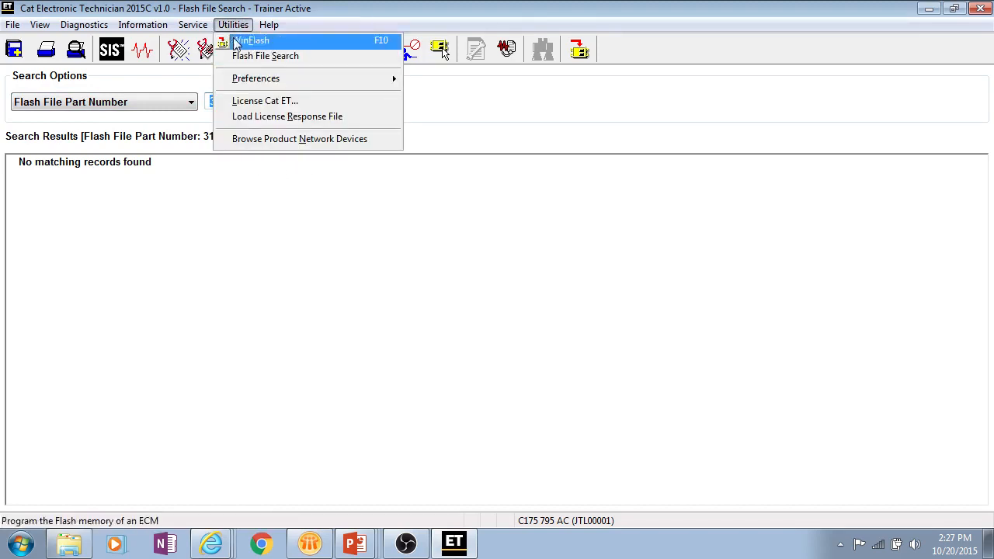
click(240, 27)
click(238, 27)
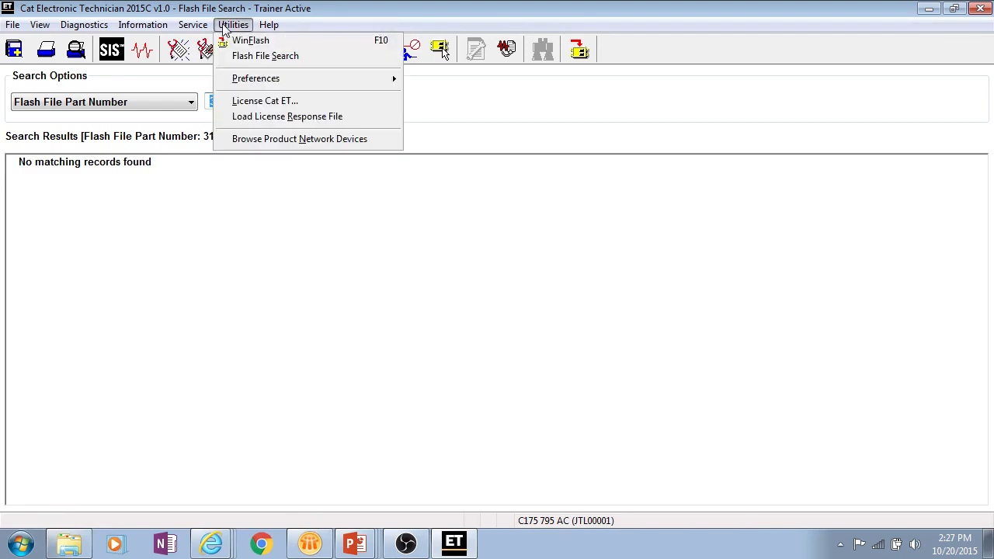
mouse_move(248, 82)
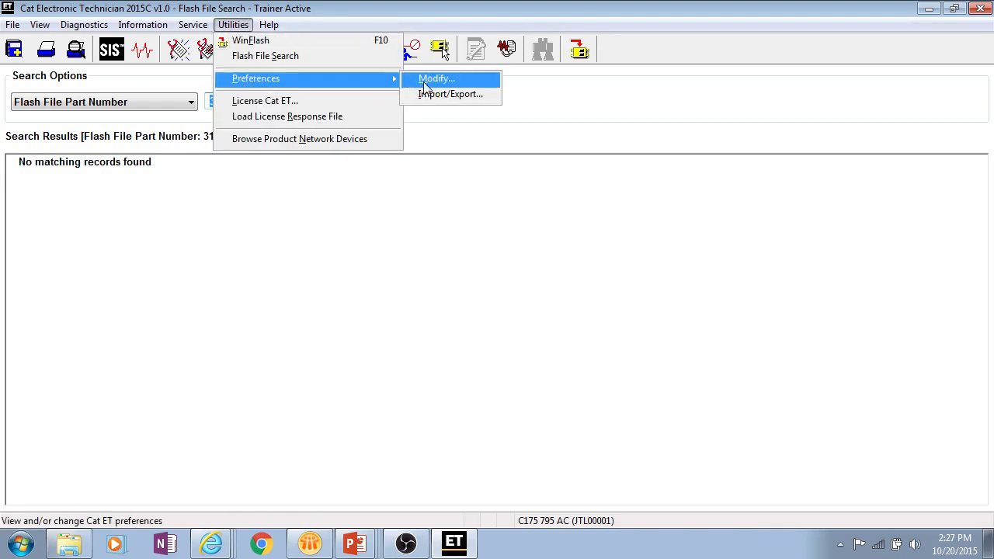
click(431, 79)
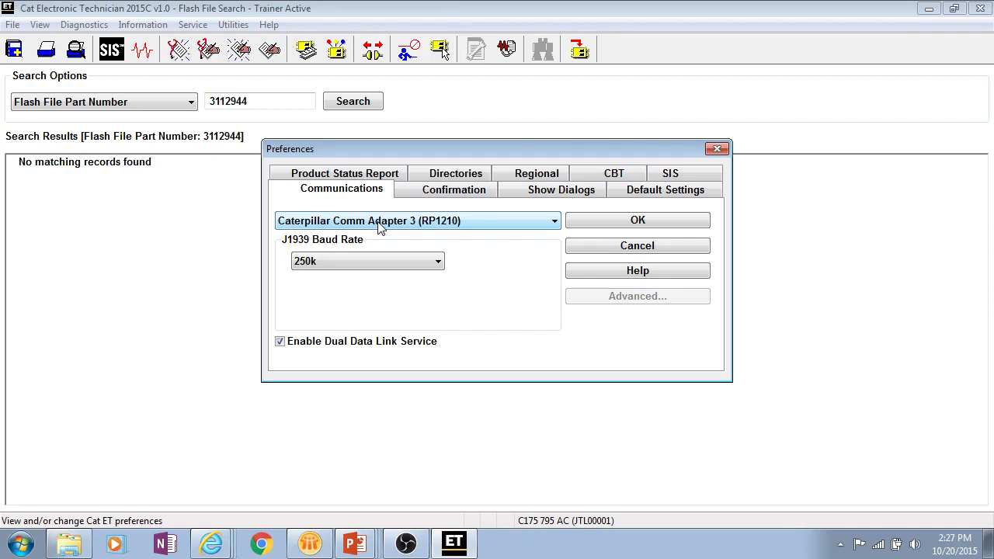
click(410, 192)
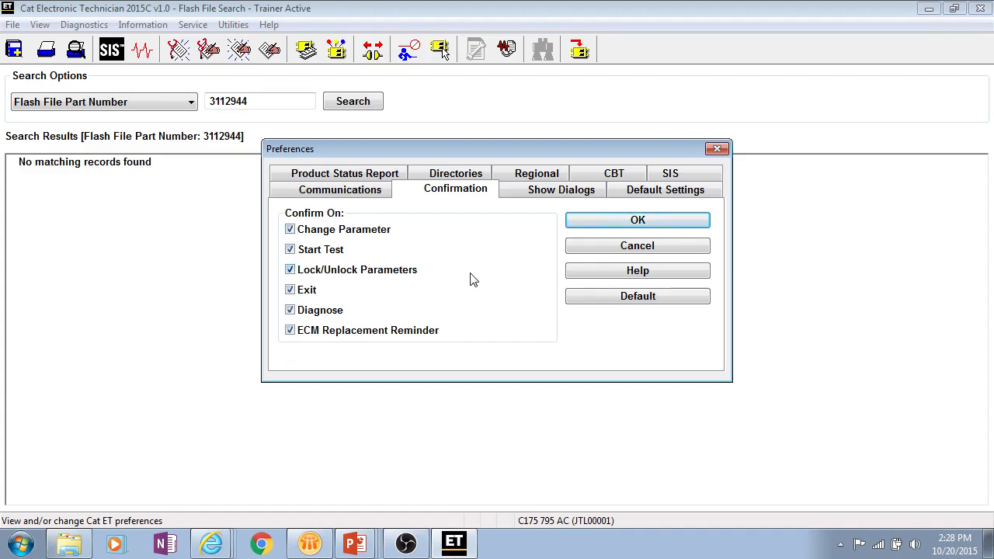
click(565, 192)
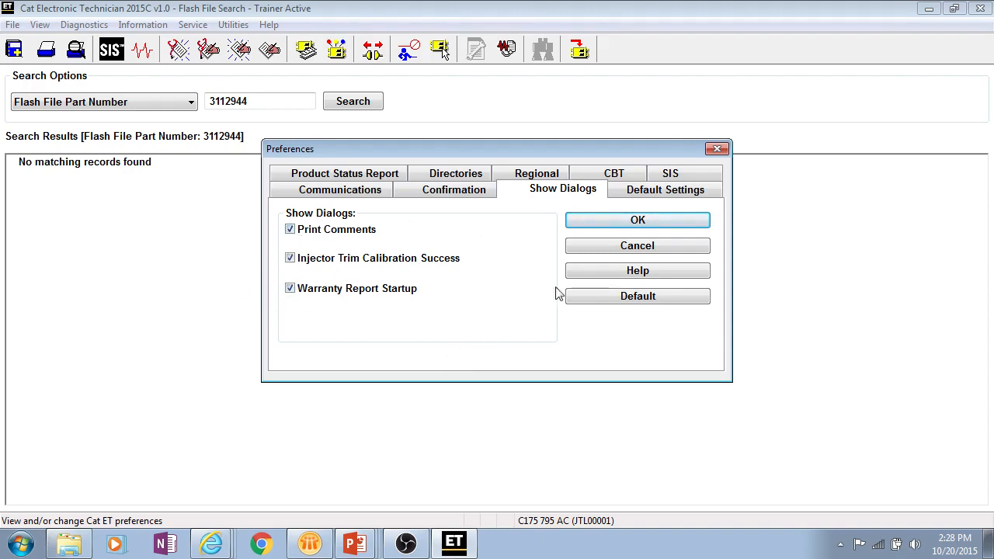
click(641, 198)
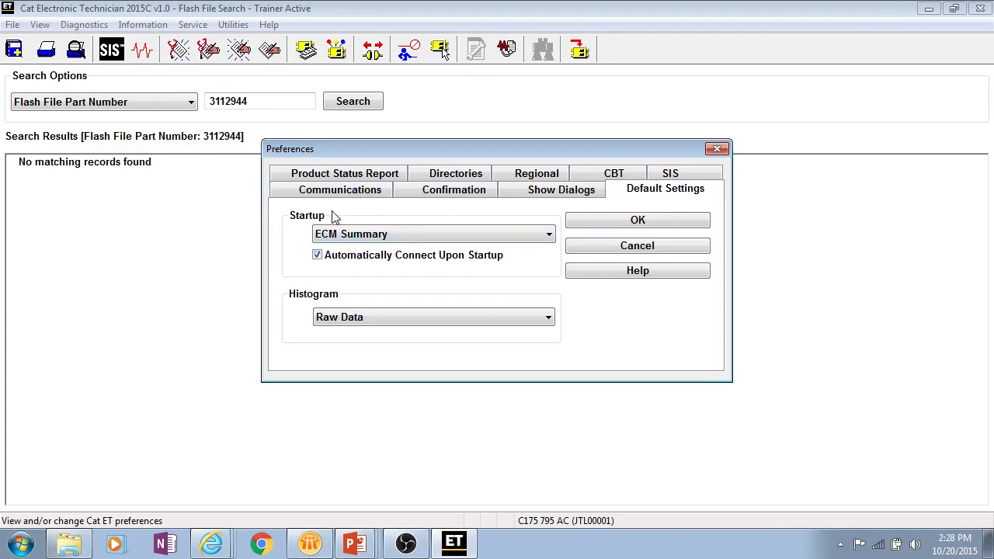
click(436, 233)
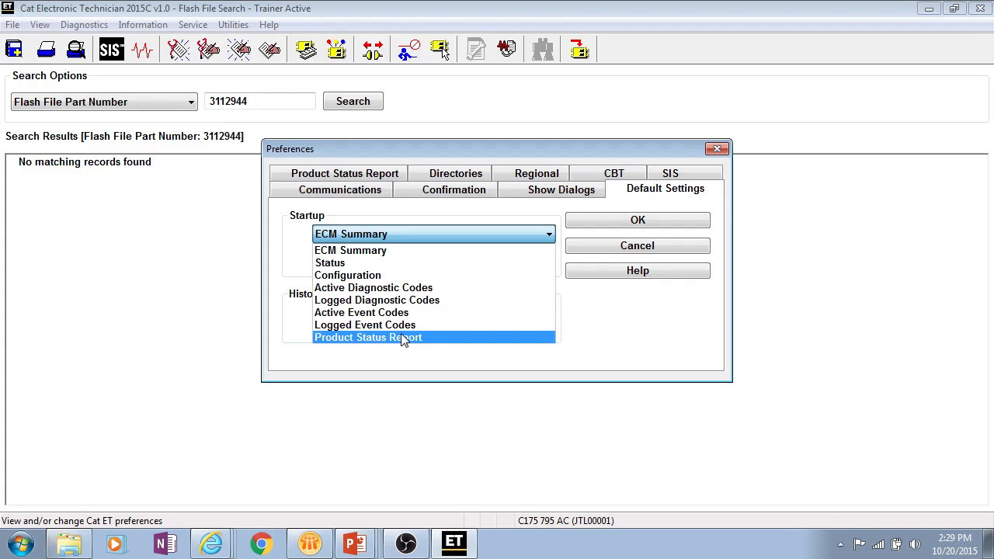
click(588, 343)
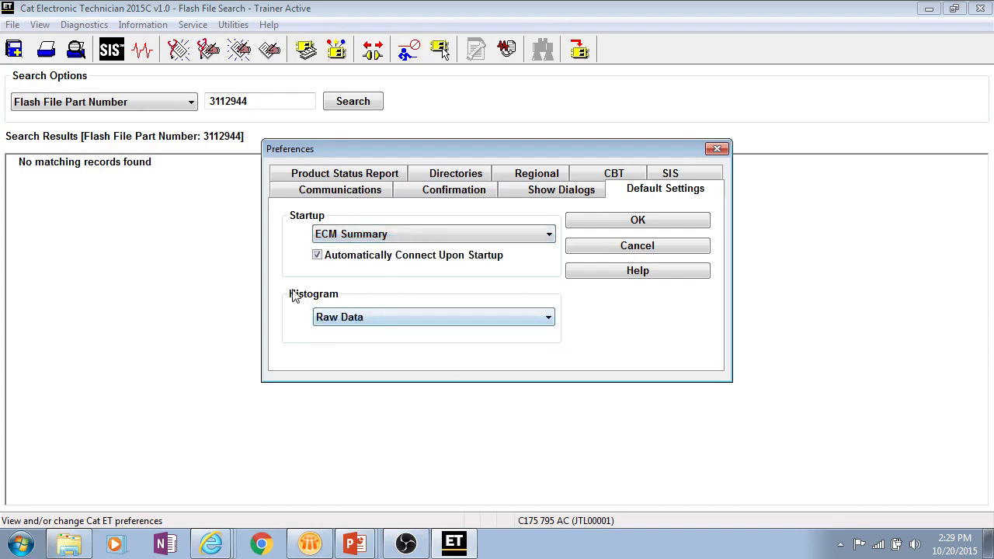
Set the default histogram display to Percentage.
click(346, 318)
click(365, 336)
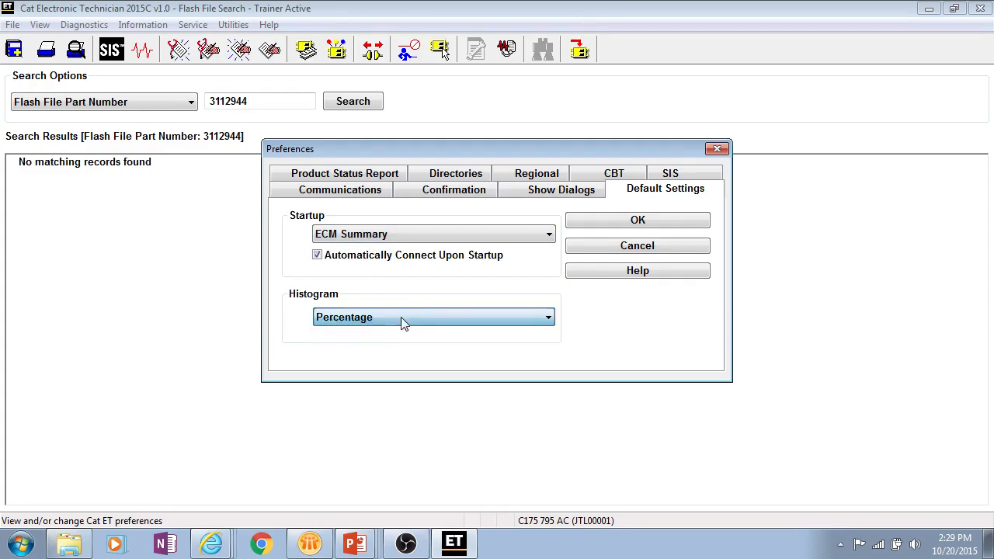
click(349, 319)
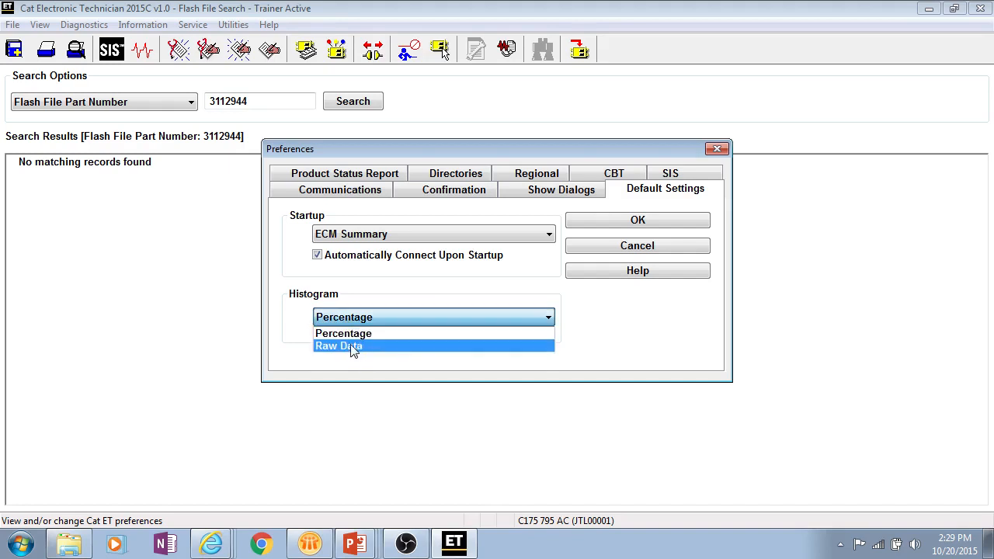
click(466, 288)
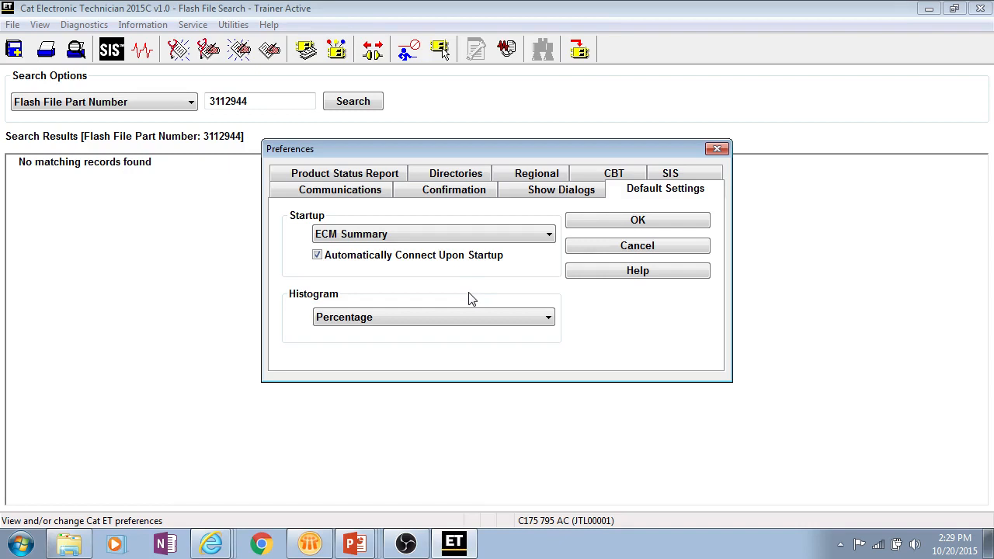
Reset the Product Status Report settings to defaults and include Histogram in the report.
click(376, 175)
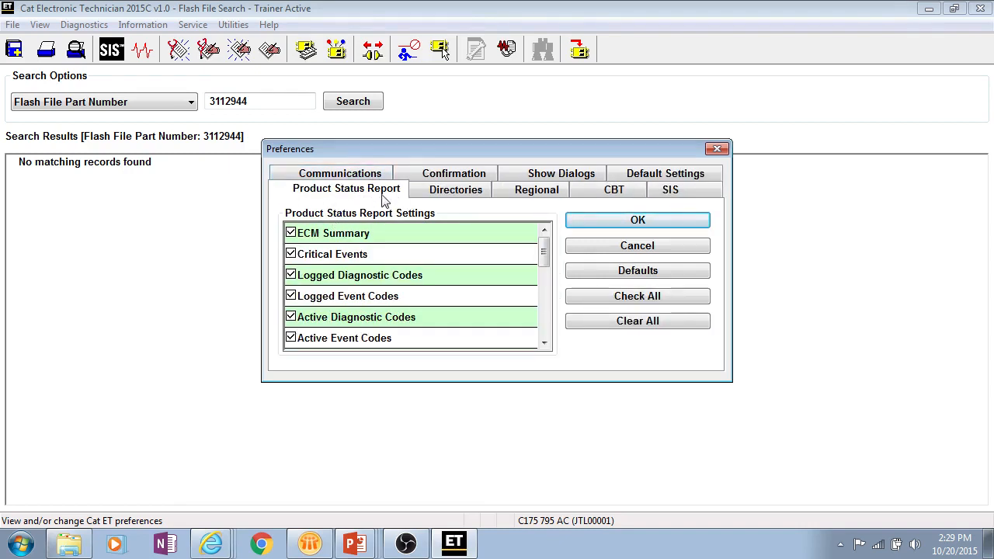
click(604, 274)
drag(543, 254, 545, 287)
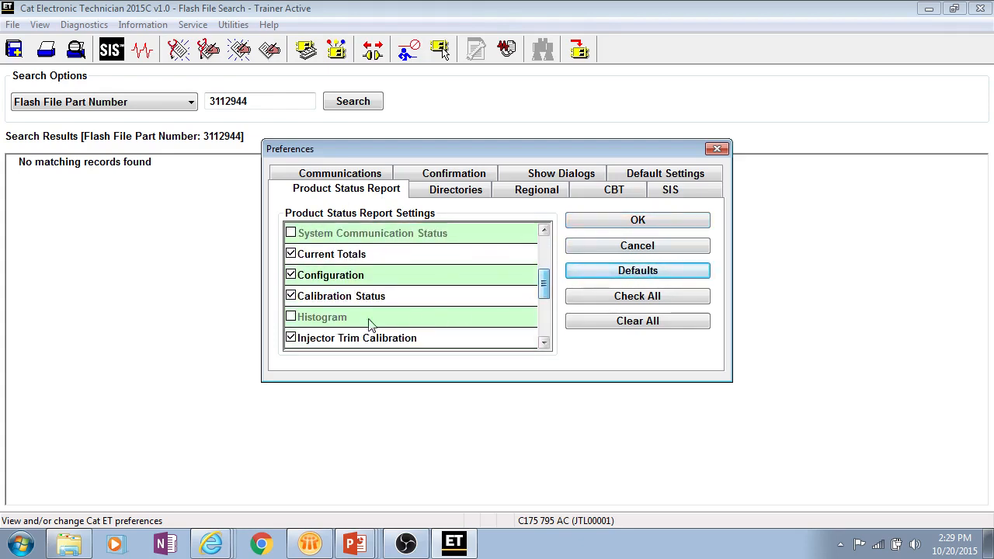
click(317, 318)
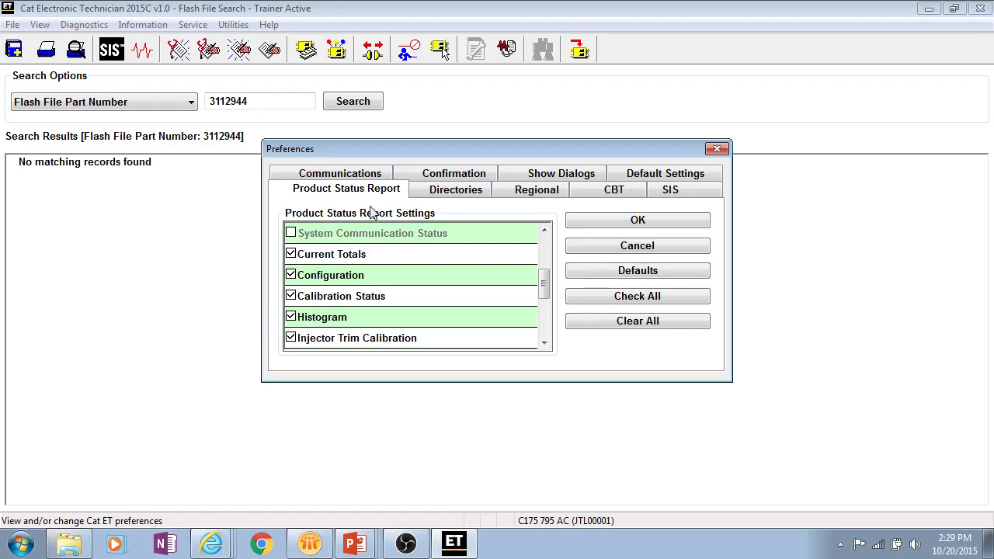
Change the ECM Replacement directory to the Desktop, and restore the directories to their default paths.
click(446, 194)
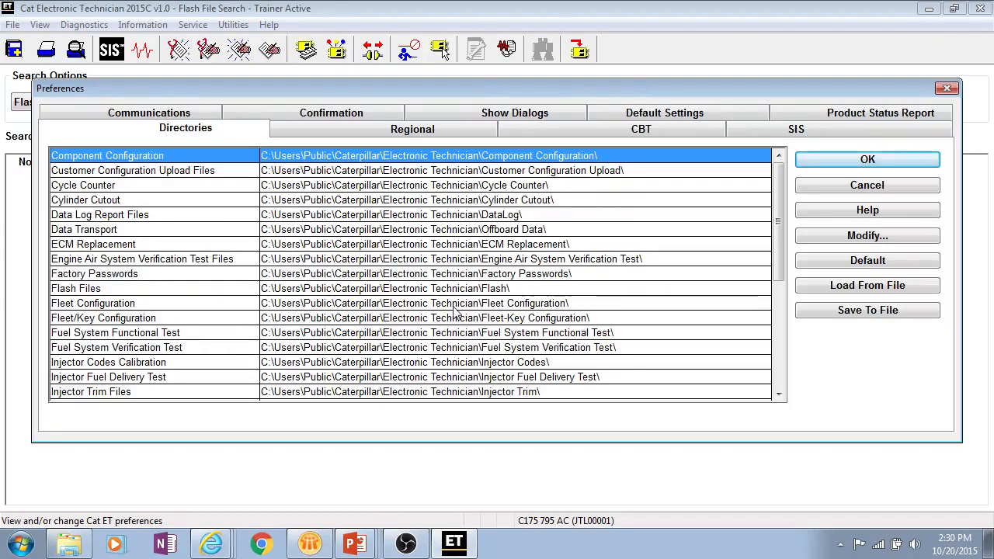
click(122, 231)
click(133, 247)
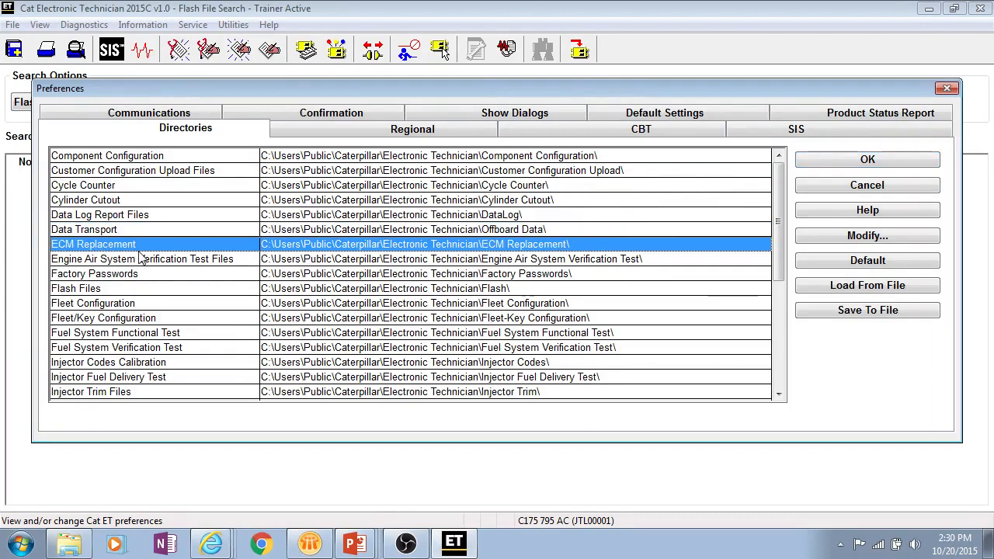
click(857, 237)
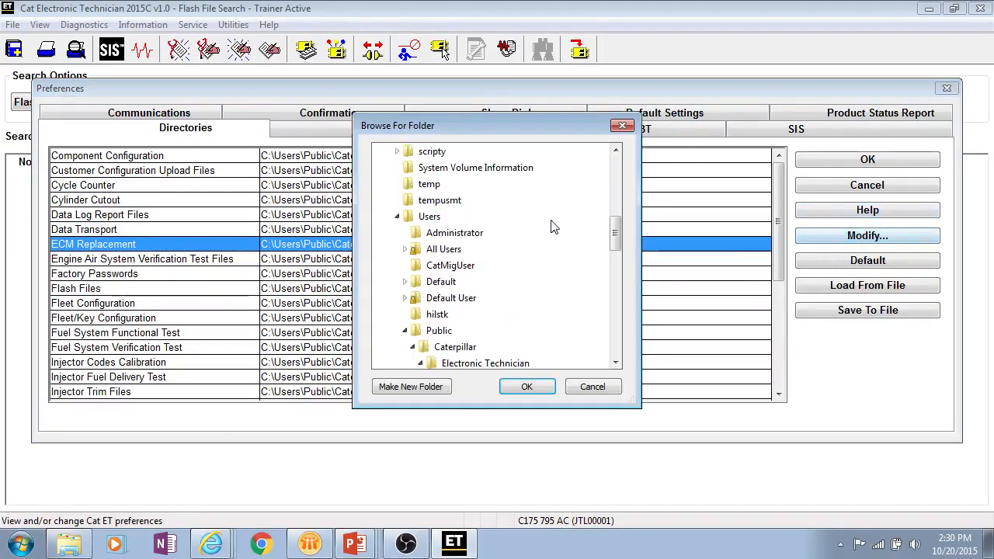
click(413, 152)
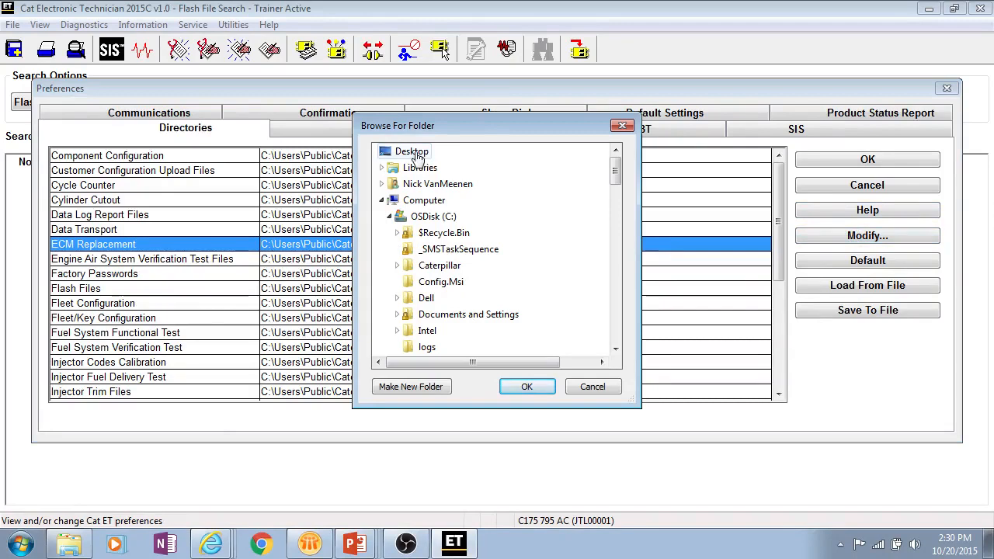
click(527, 386)
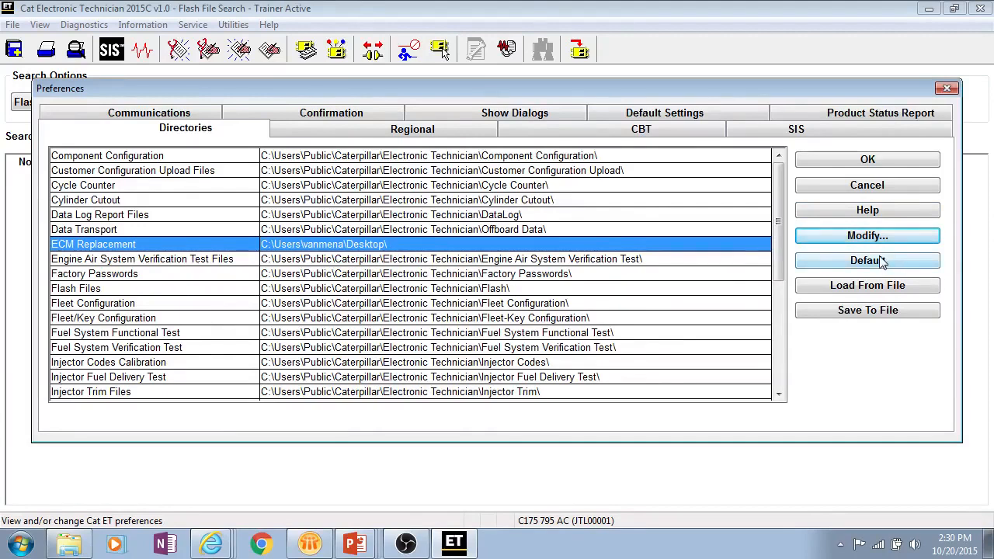
click(854, 263)
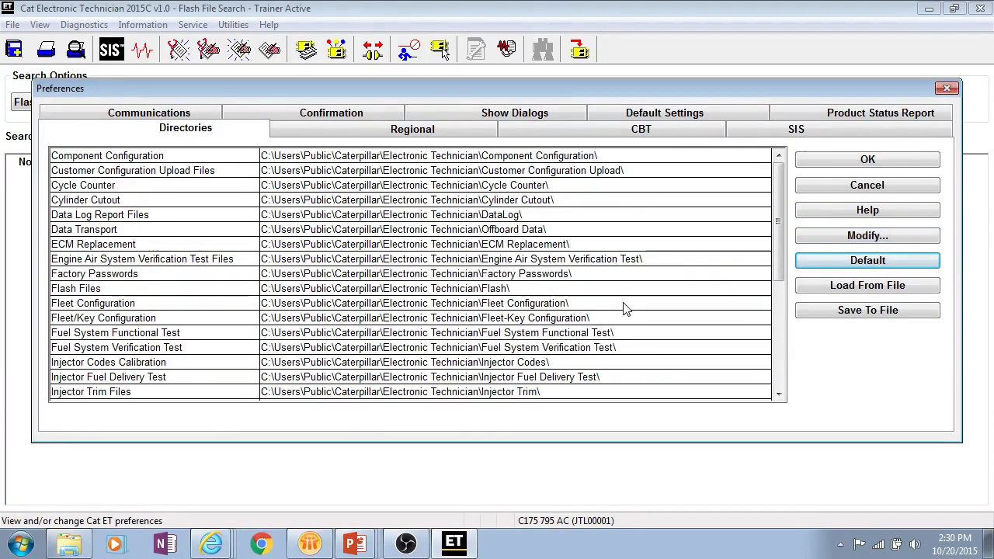
Examine the regional language preferences and the available CBT data source options.
click(351, 132)
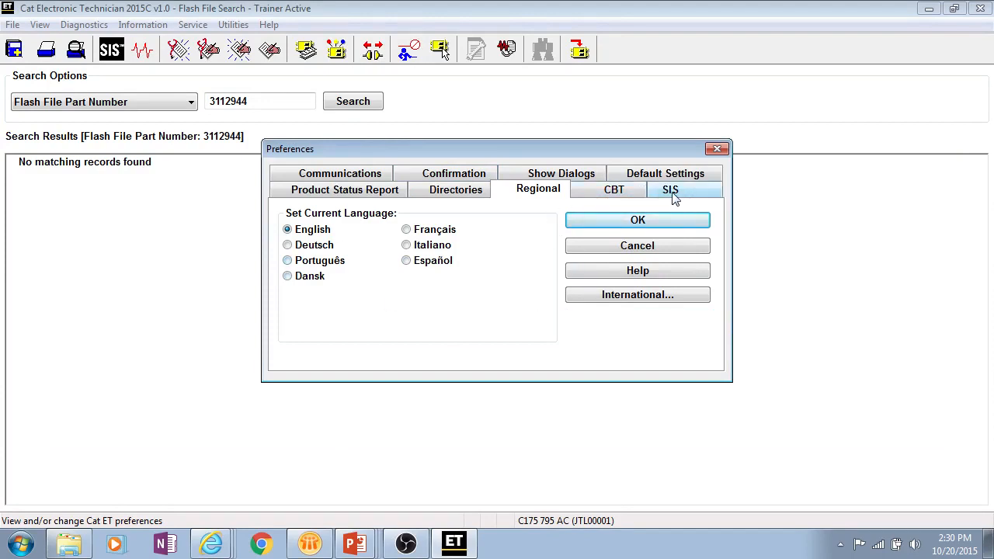
click(618, 194)
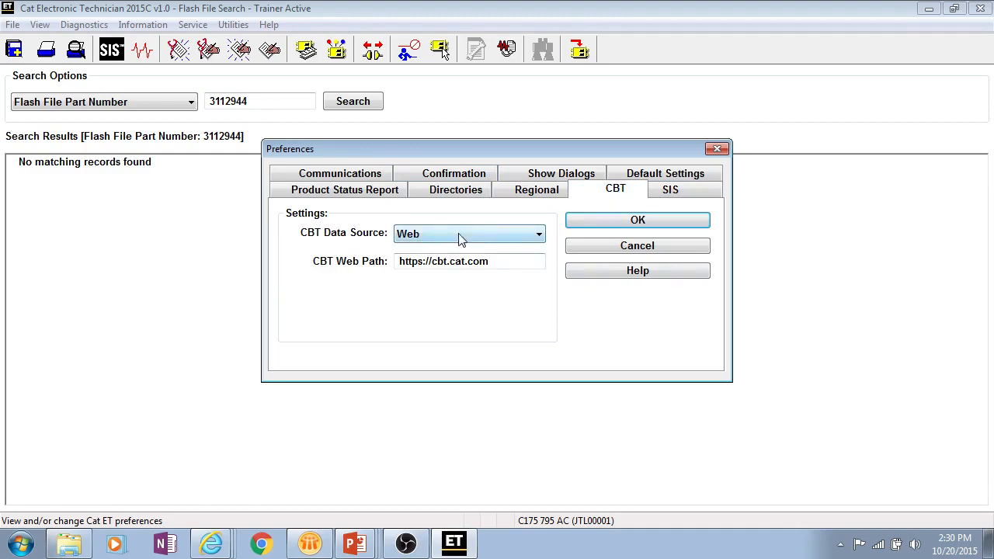
click(510, 234)
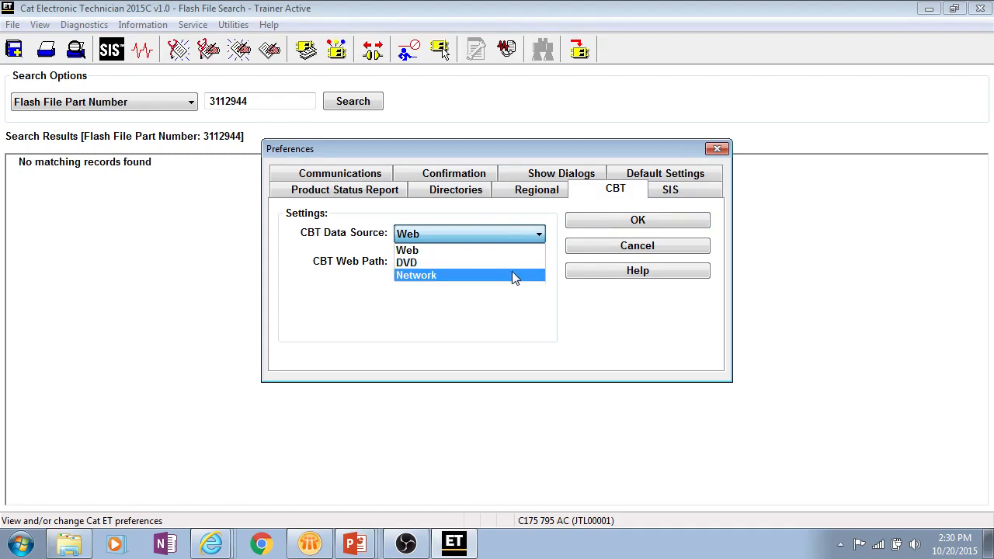
click(474, 303)
Set the SIS data source to Web and save the preferences.
click(682, 196)
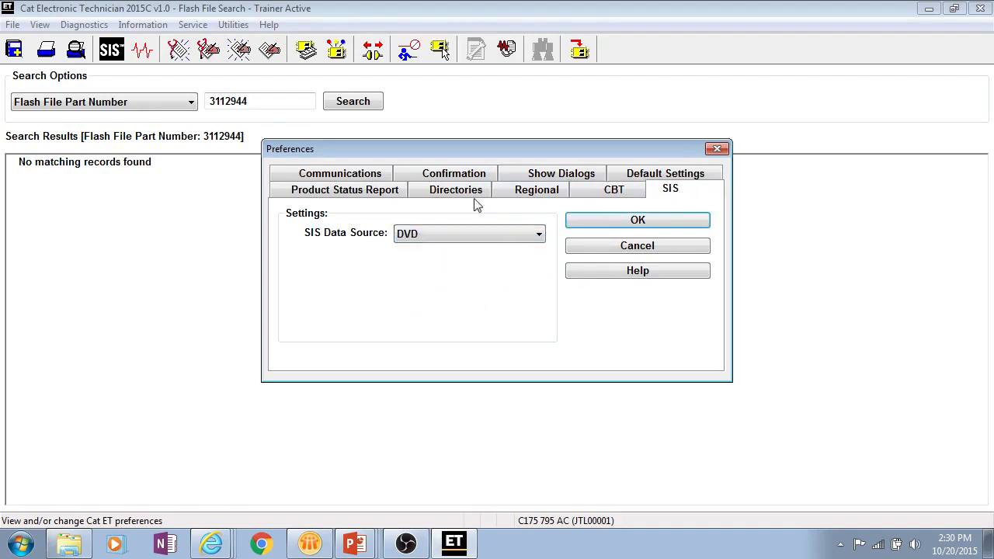
click(414, 231)
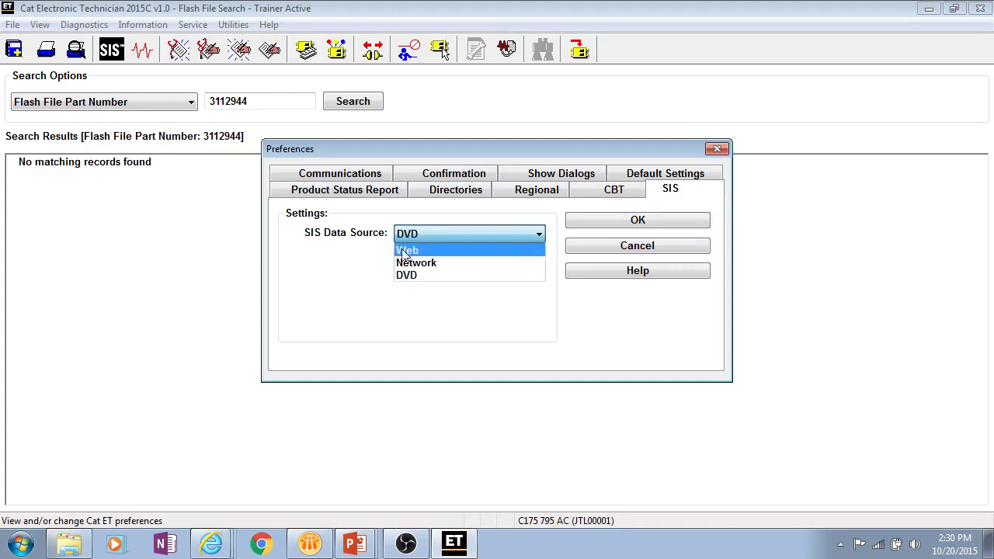
click(408, 251)
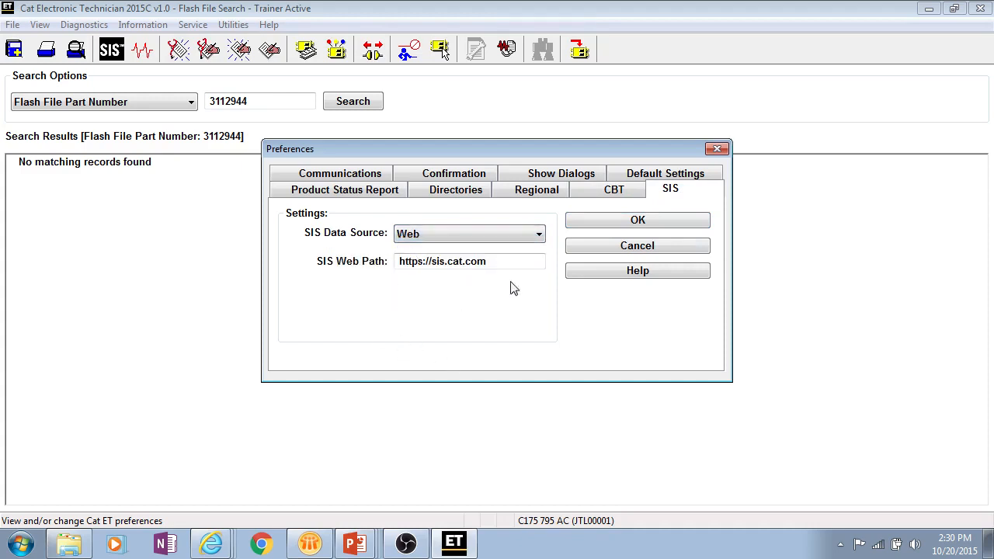
click(621, 223)
Start exporting the preferences to a file and review the selected custom status groups and directory preferences.
click(242, 29)
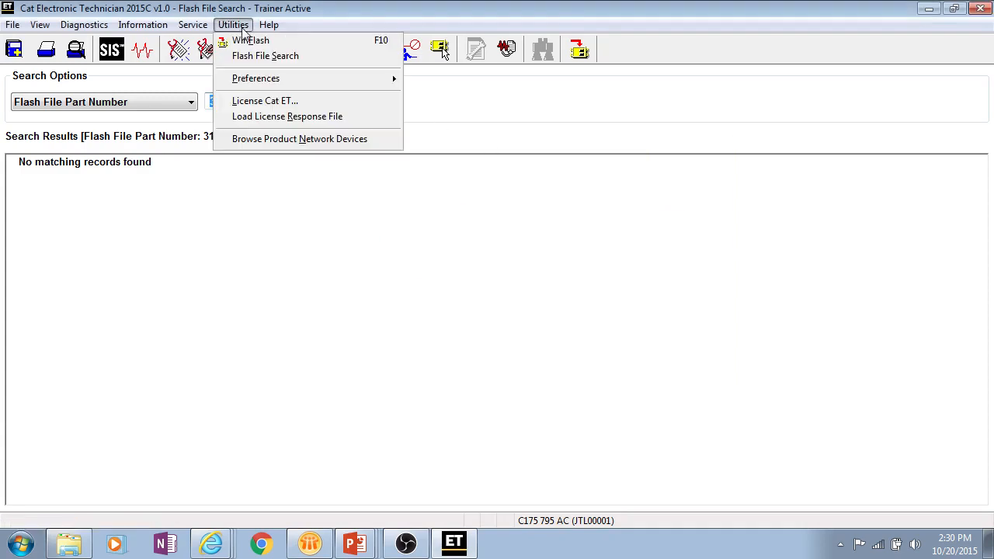
mouse_move(395, 80)
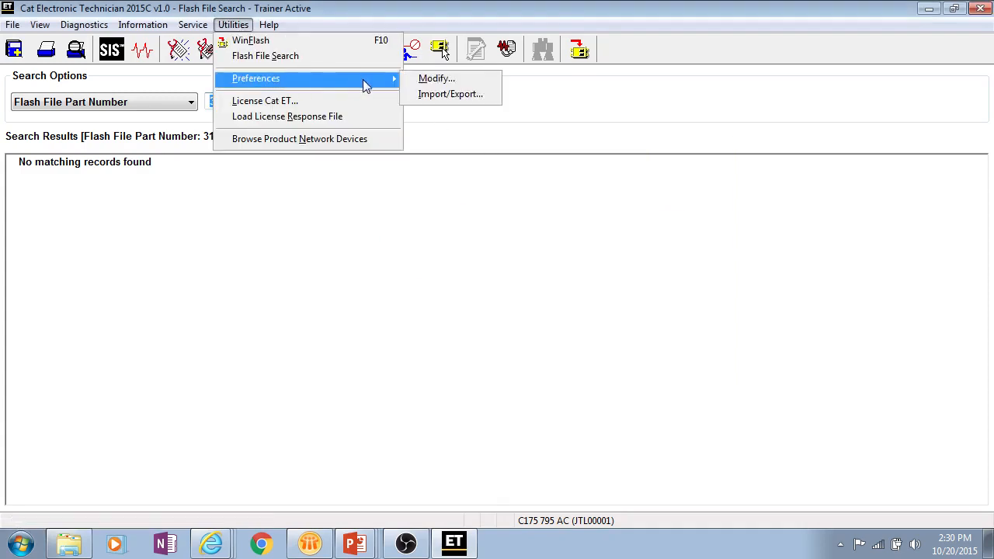
click(442, 95)
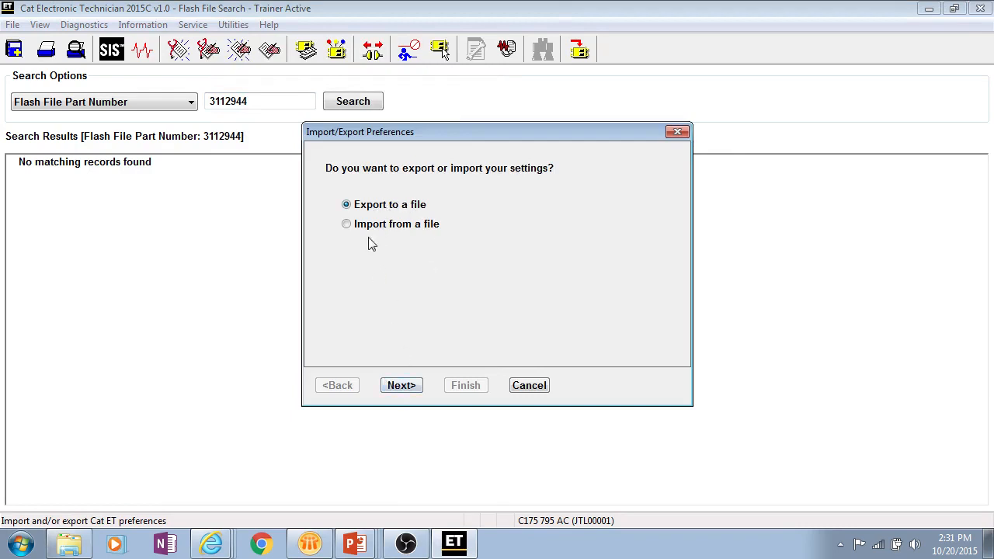
click(399, 386)
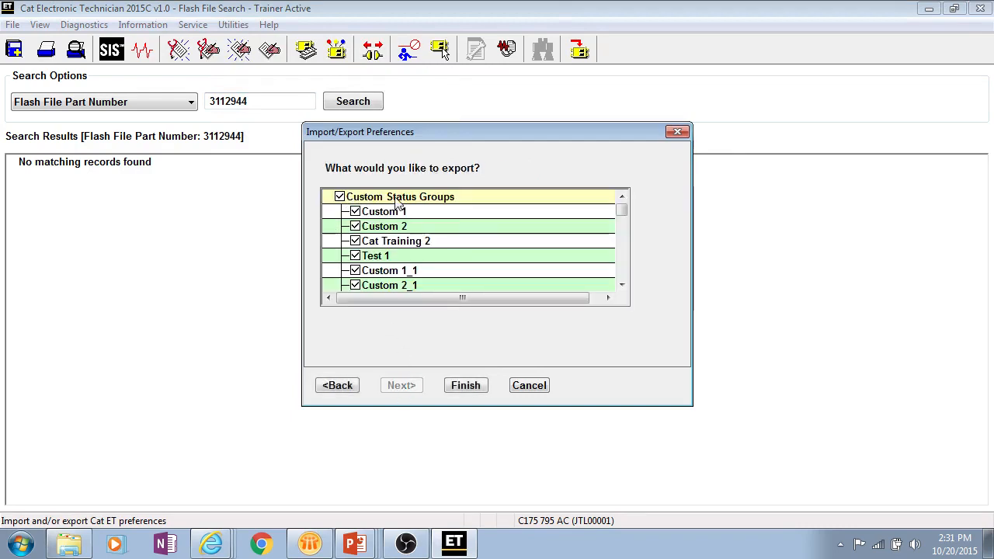
mouse_move(622, 211)
mouse_down()
mouse_move(638, 277)
mouse_move(627, 197)
mouse_up()
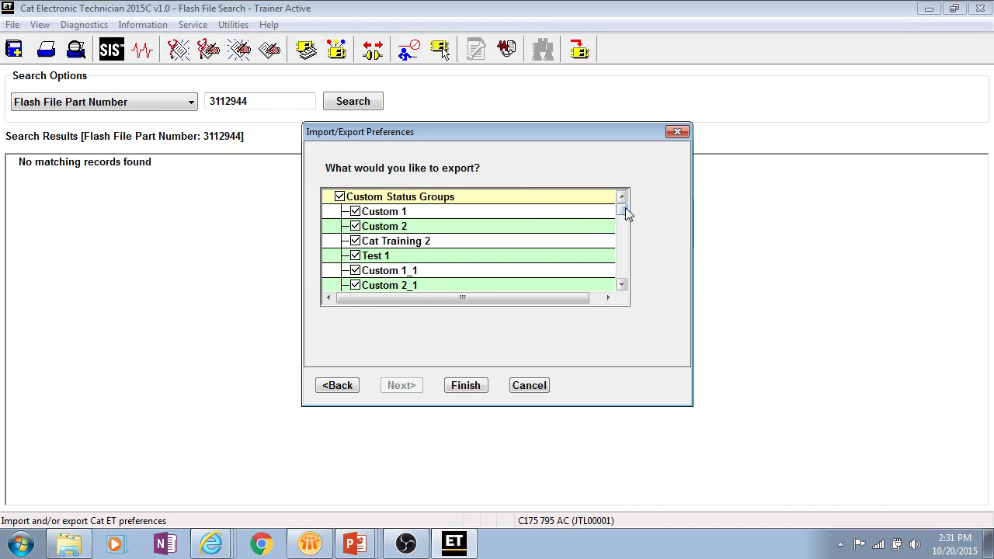
mouse_move(625, 206)
mouse_down()
mouse_move(625, 228)
mouse_move(643, 206)
mouse_up()
drag(620, 216, 642, 281)
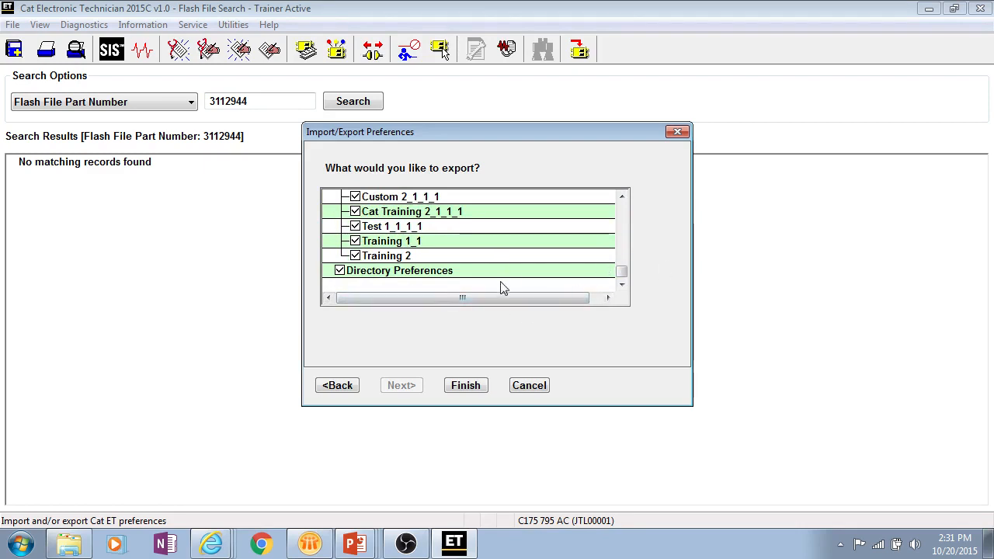
Export the selected preferences to an XML file named test in Exported Preferences, replacing the existing file.
click(474, 388)
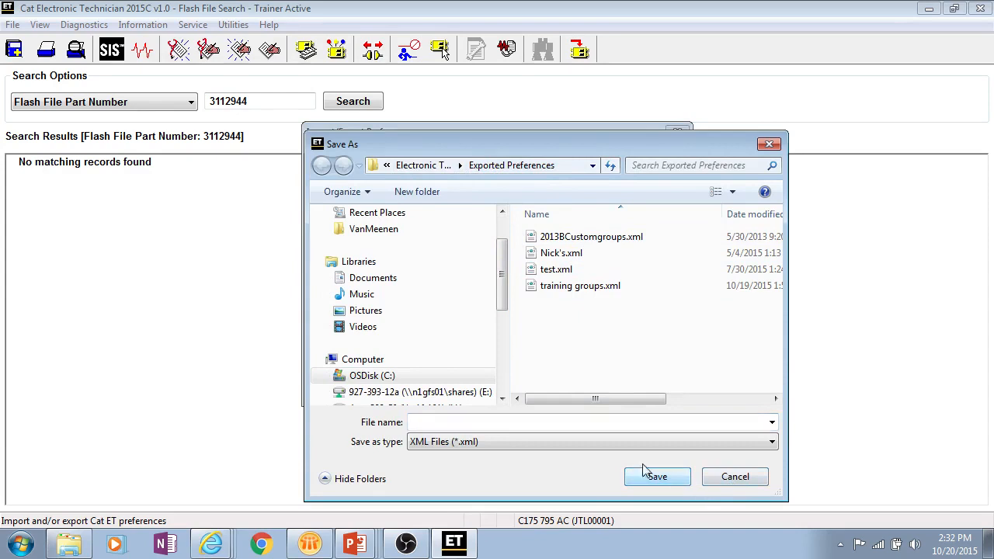
click(484, 423)
text(test)
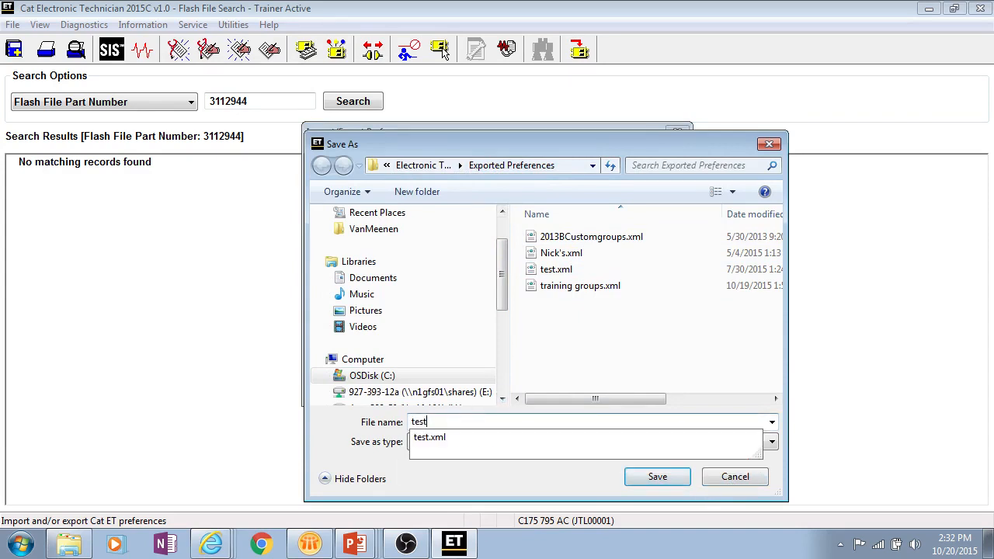
click(657, 477)
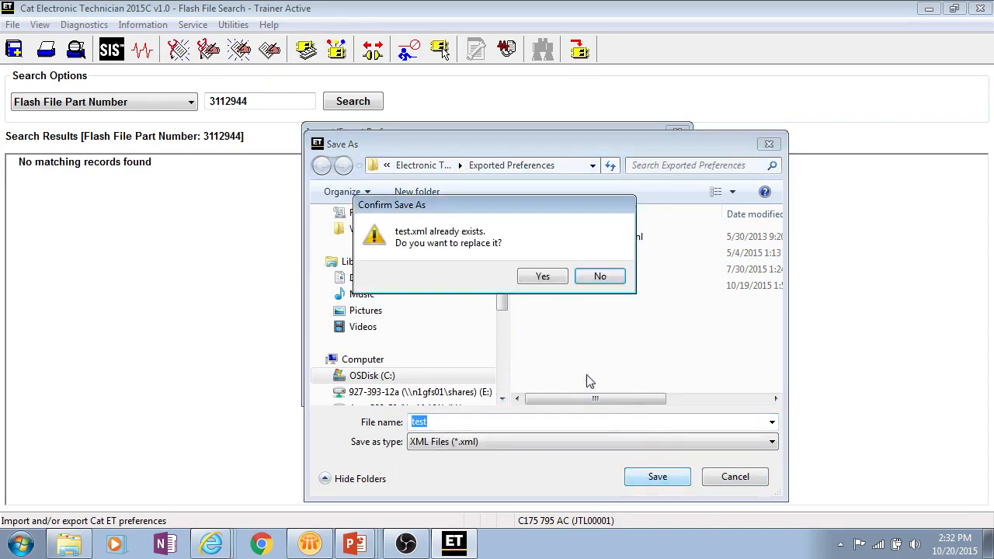
click(542, 277)
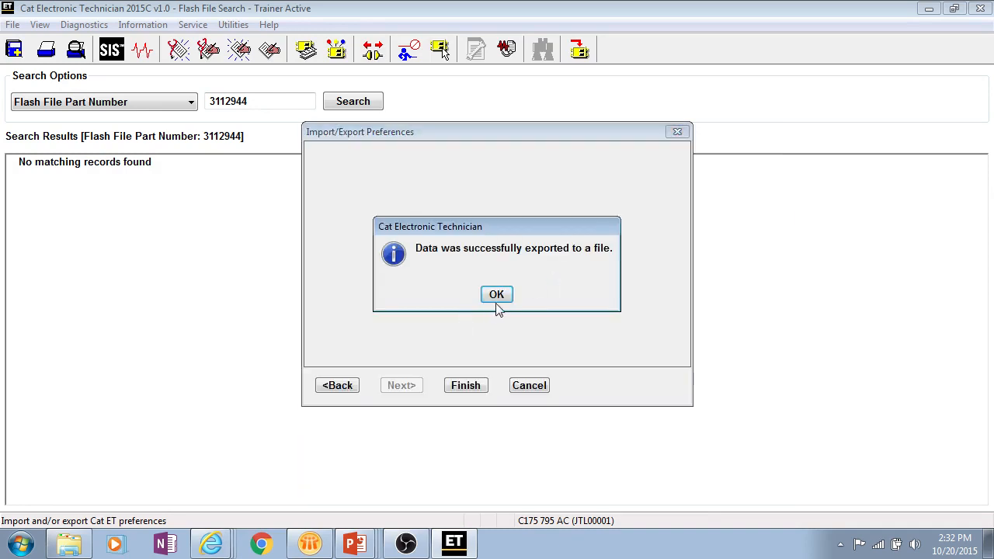
click(497, 295)
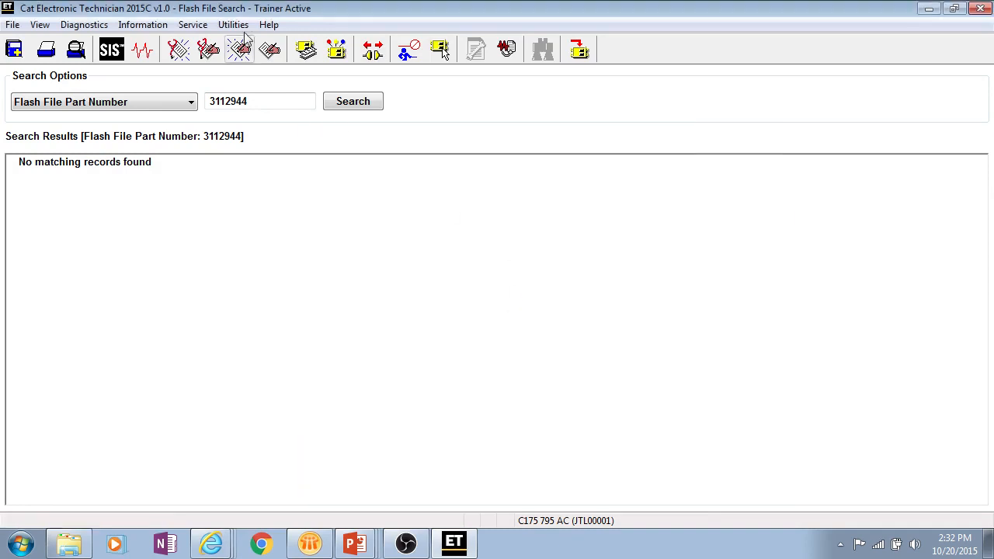
Import all custom status groups and directory preferences from test.xml.
click(232, 24)
mouse_move(262, 81)
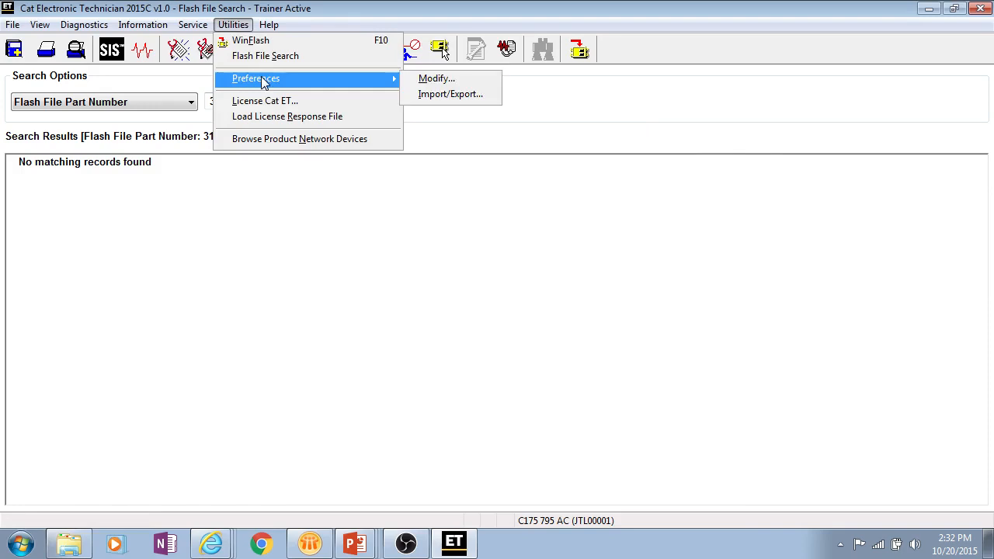
click(440, 94)
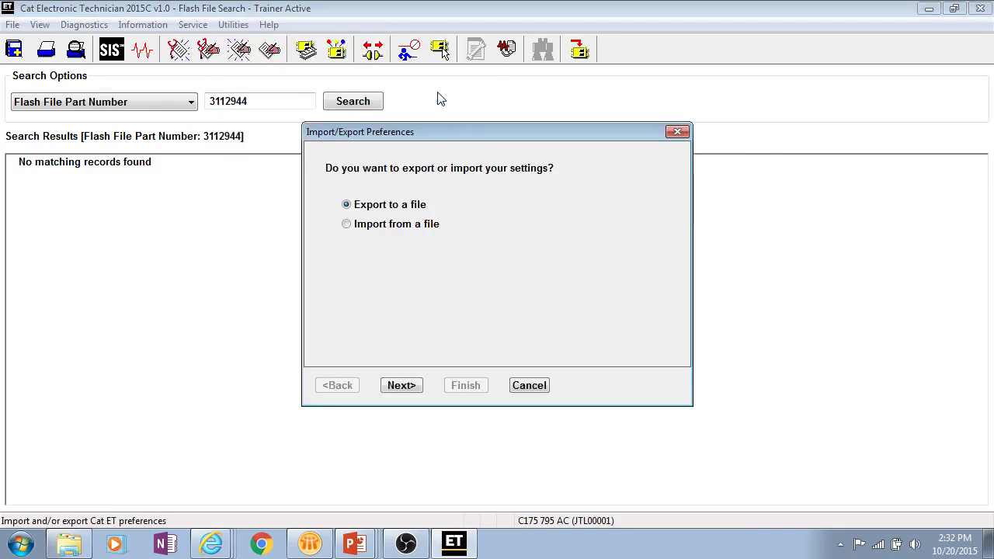
click(392, 225)
click(402, 386)
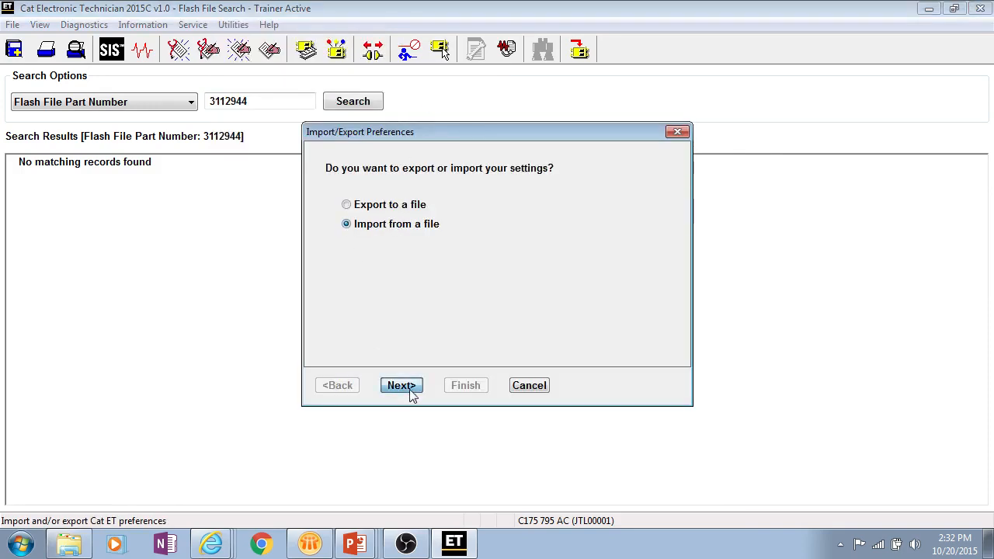
click(406, 208)
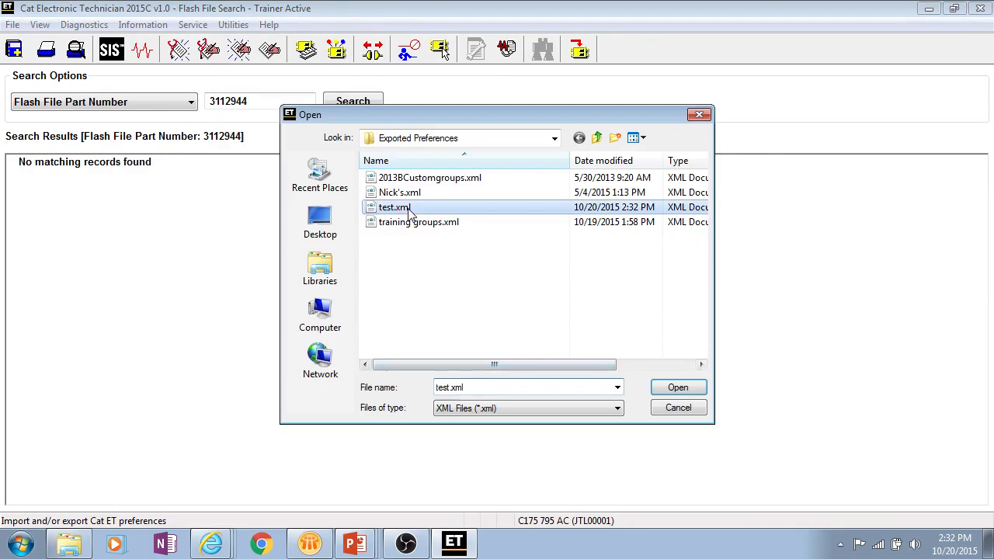
click(678, 388)
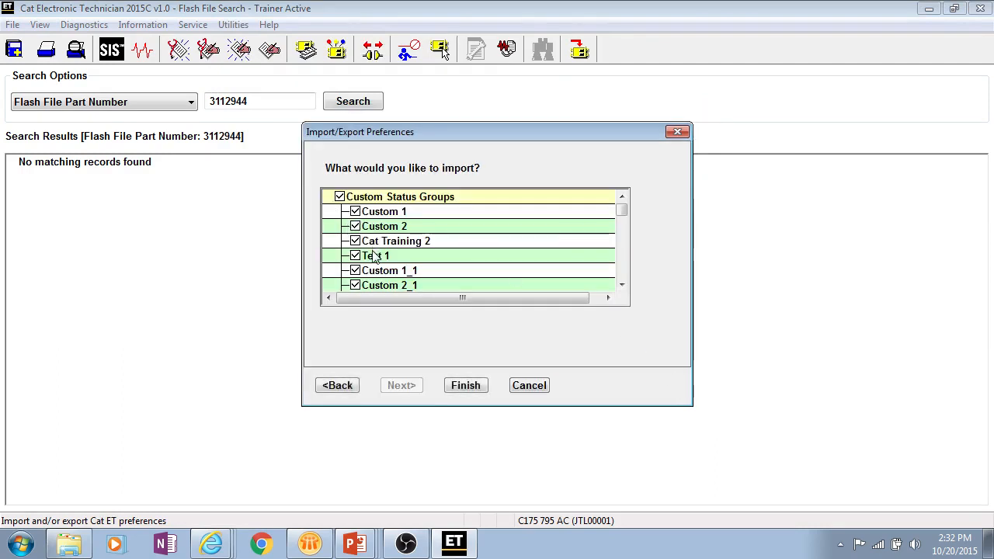
drag(626, 210, 624, 274)
click(465, 385)
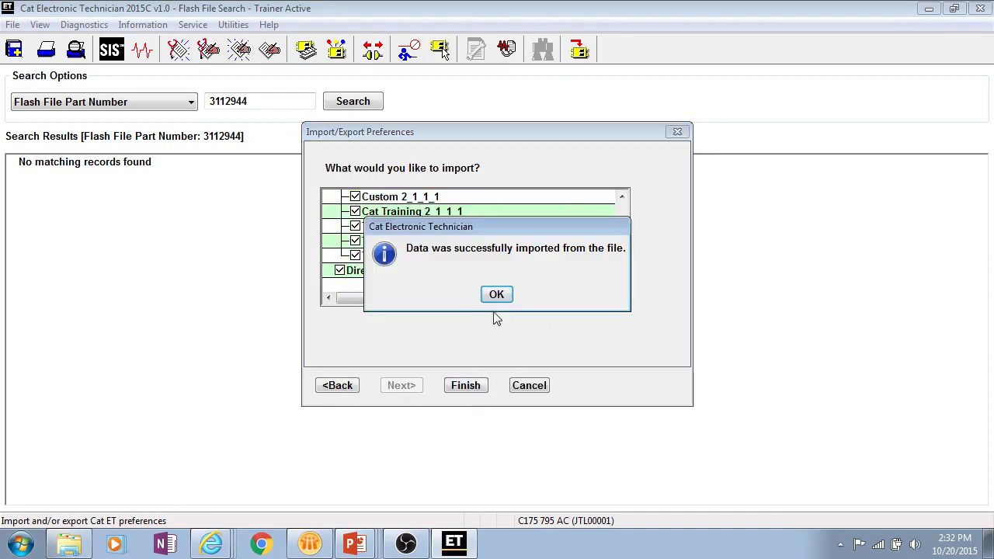
click(498, 295)
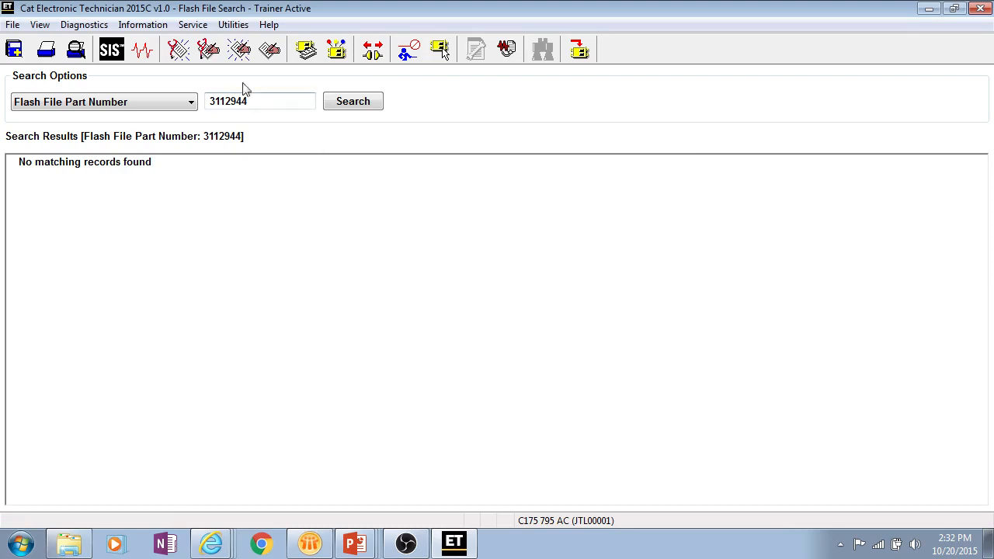
View the Cat ET license details and the Online and Manual connection methods, and leave licensing without changes.
click(233, 24)
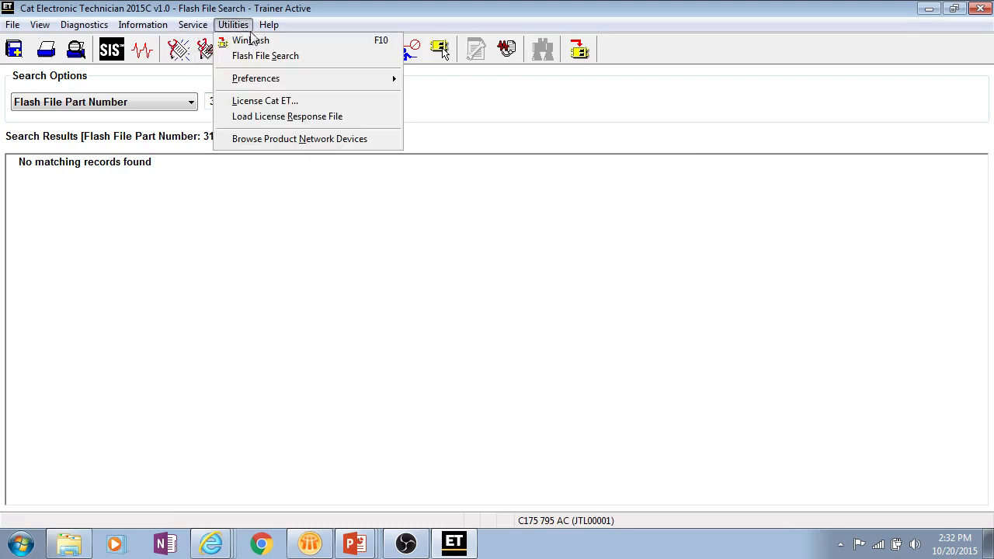
click(359, 106)
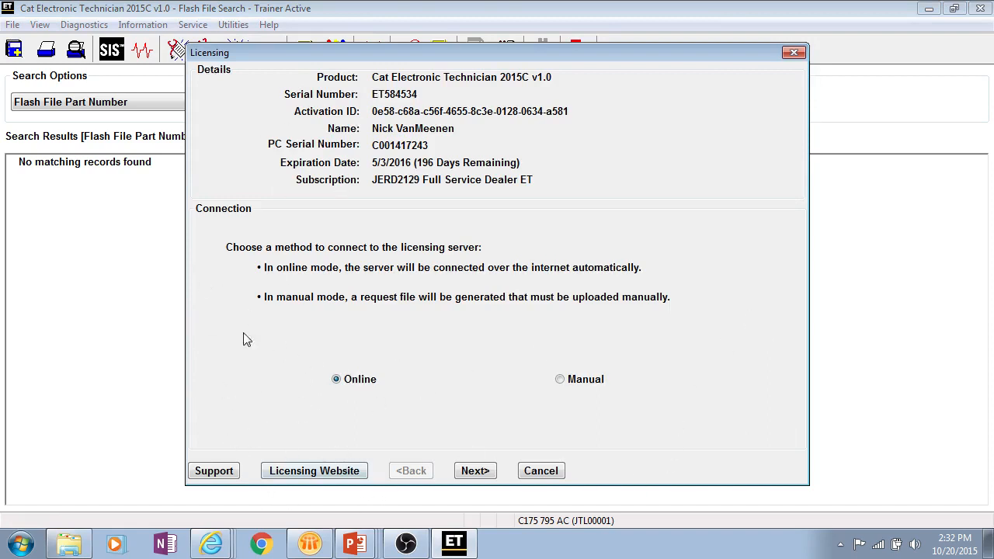
click(542, 473)
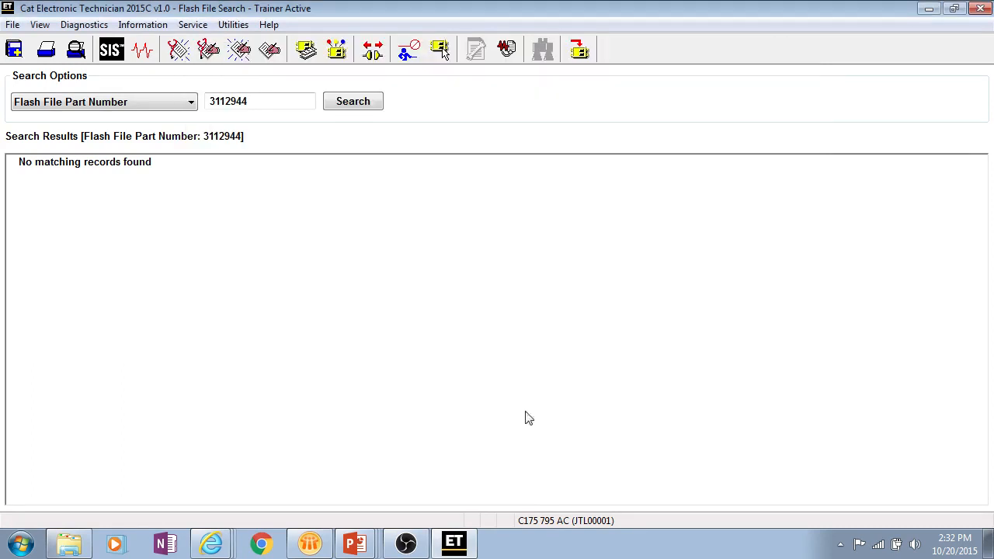
Open the Browse Product Network Devices utility and dismiss its message.
click(234, 26)
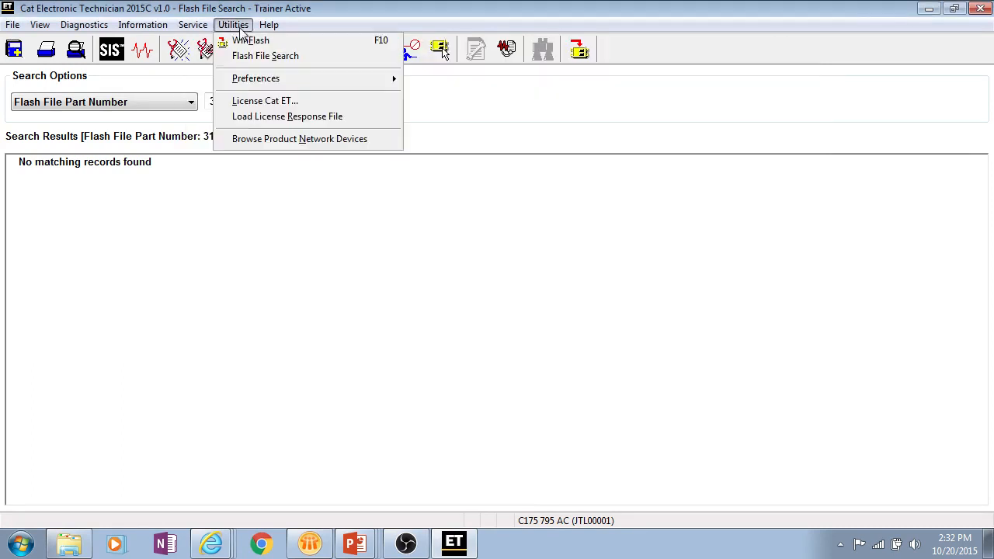
click(271, 141)
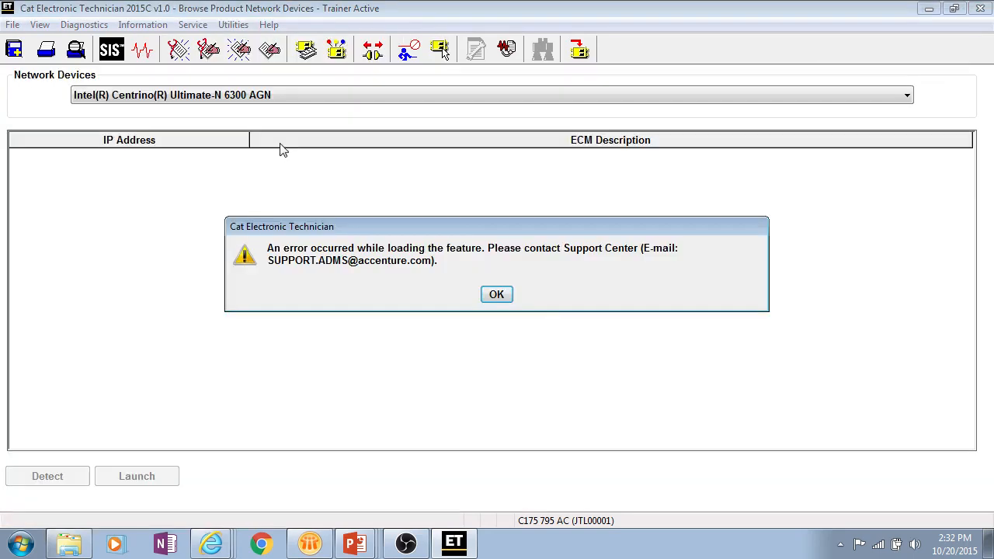
click(496, 293)
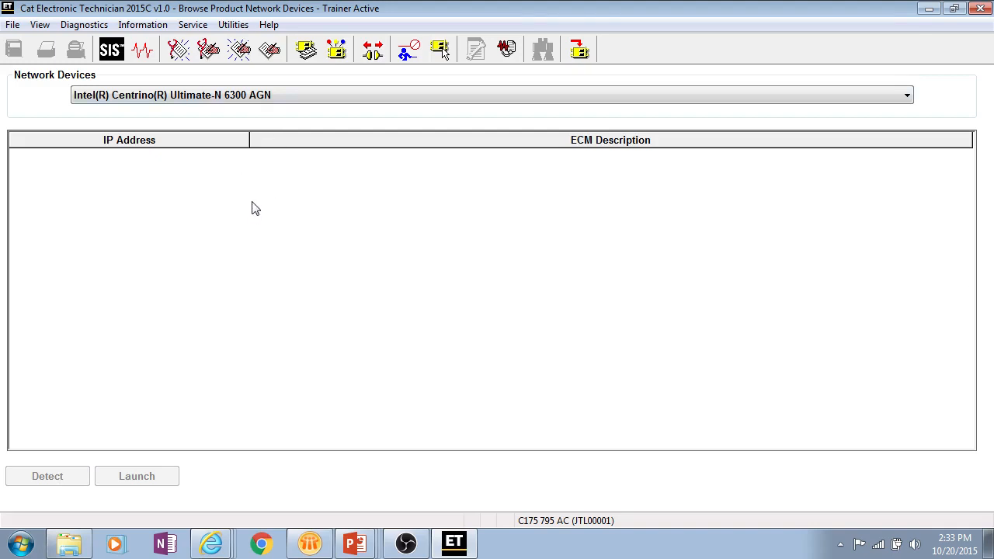
click(233, 25)
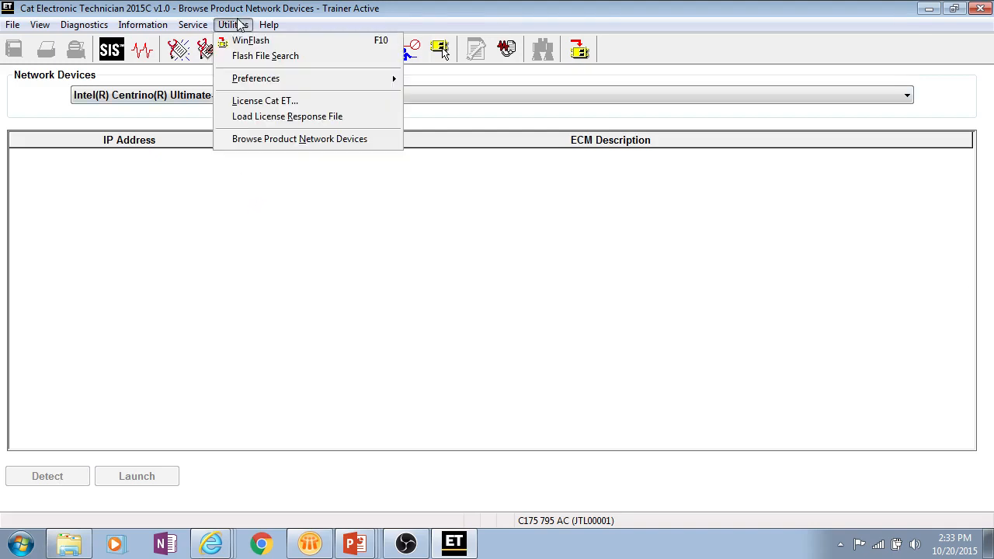